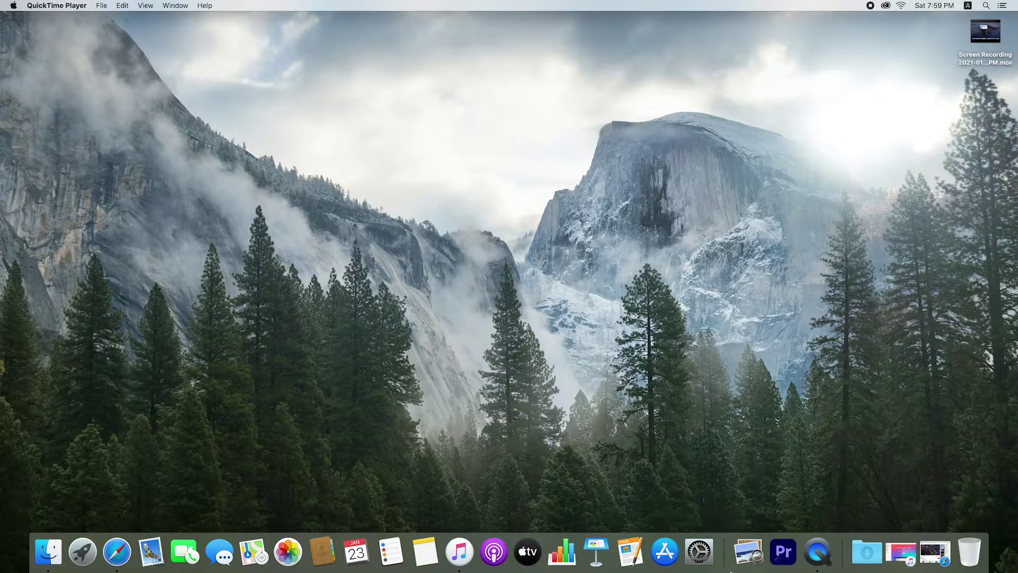
- Launch Premiere Pro and open the empty project named testing
left_click(777, 554)
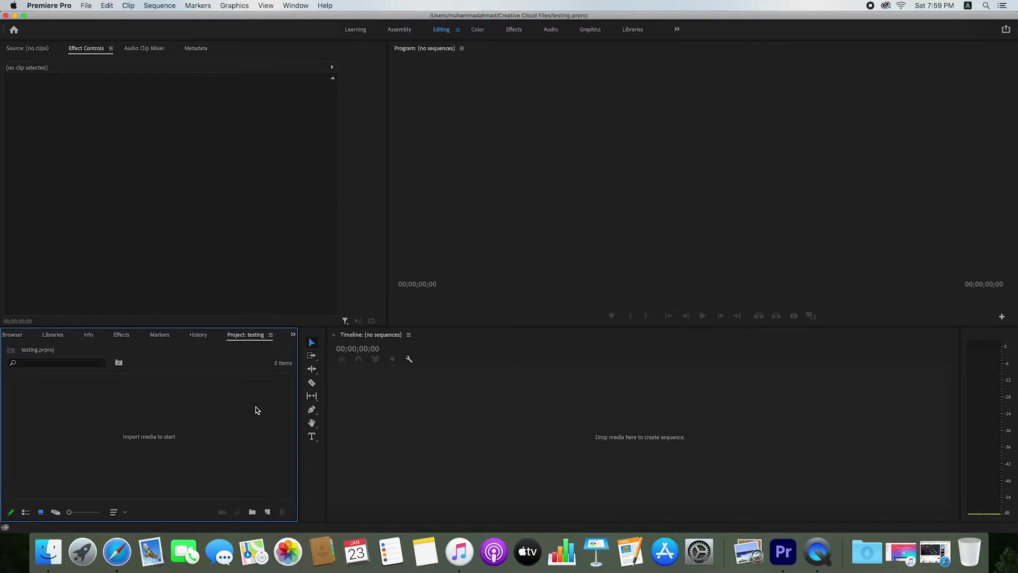
- Create a new 1920×1080 colour matte in deep blue 1017A8
left_click(268, 512)
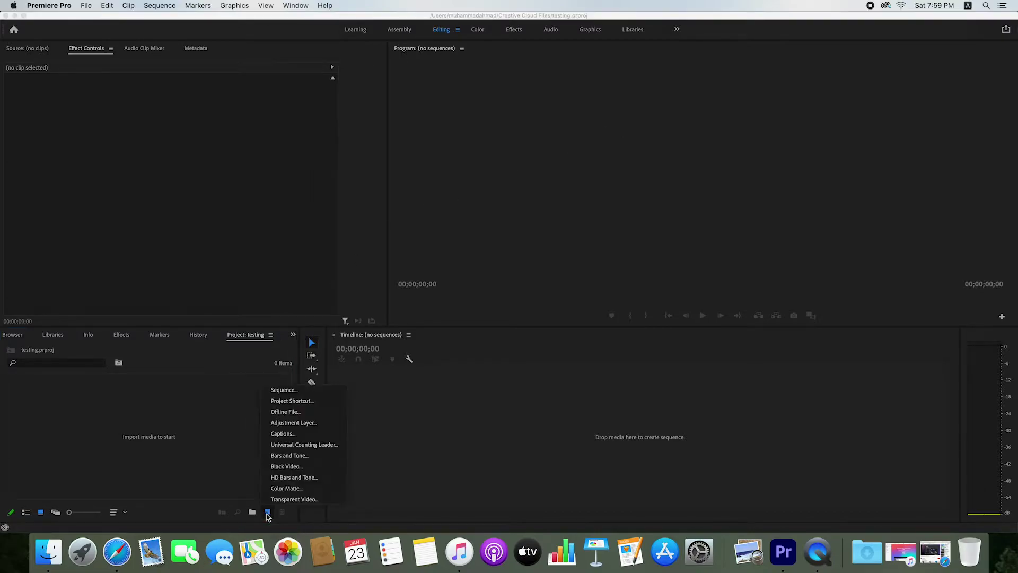
left_click(287, 488)
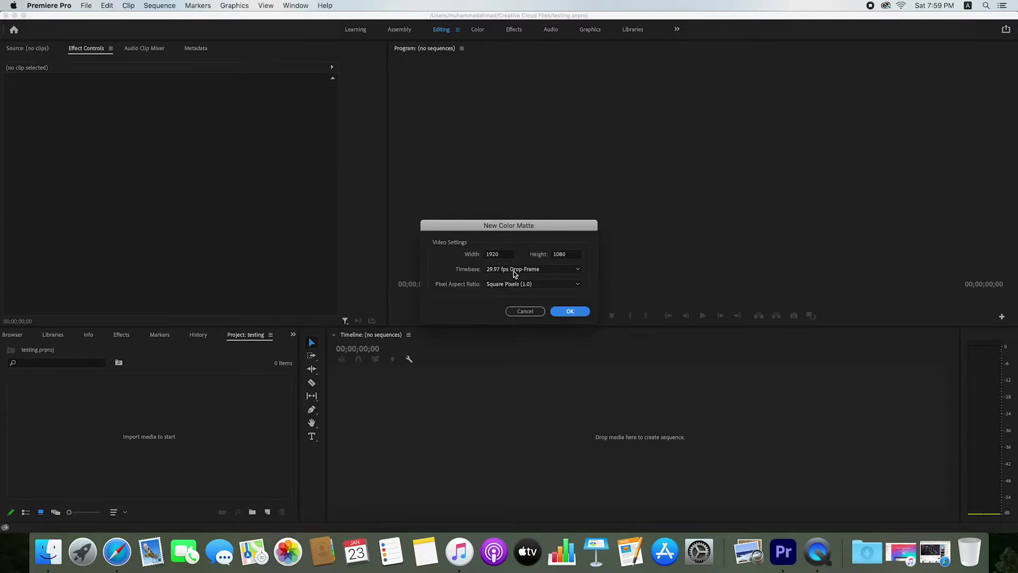
left_click(560, 312)
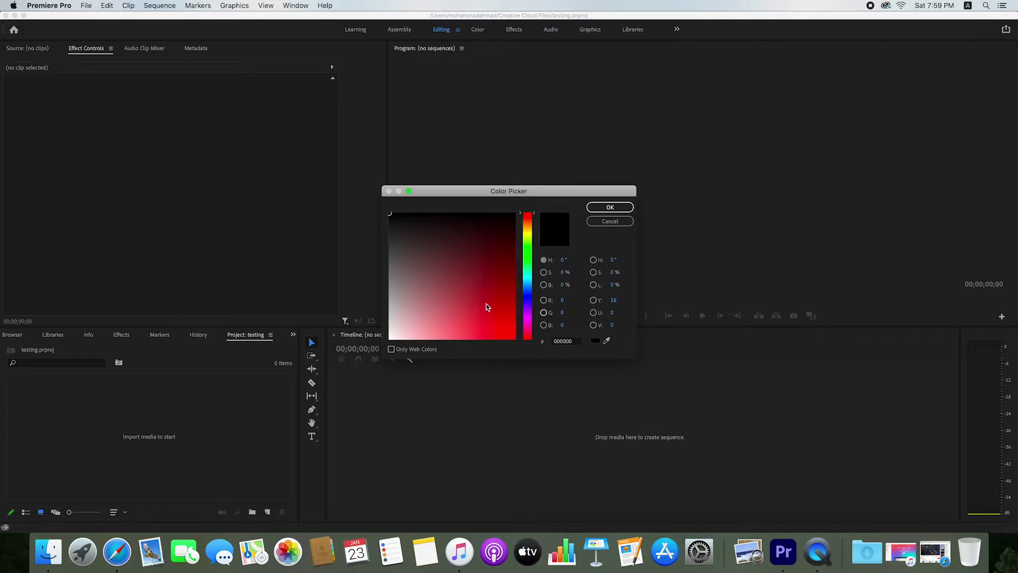
left_click(528, 298)
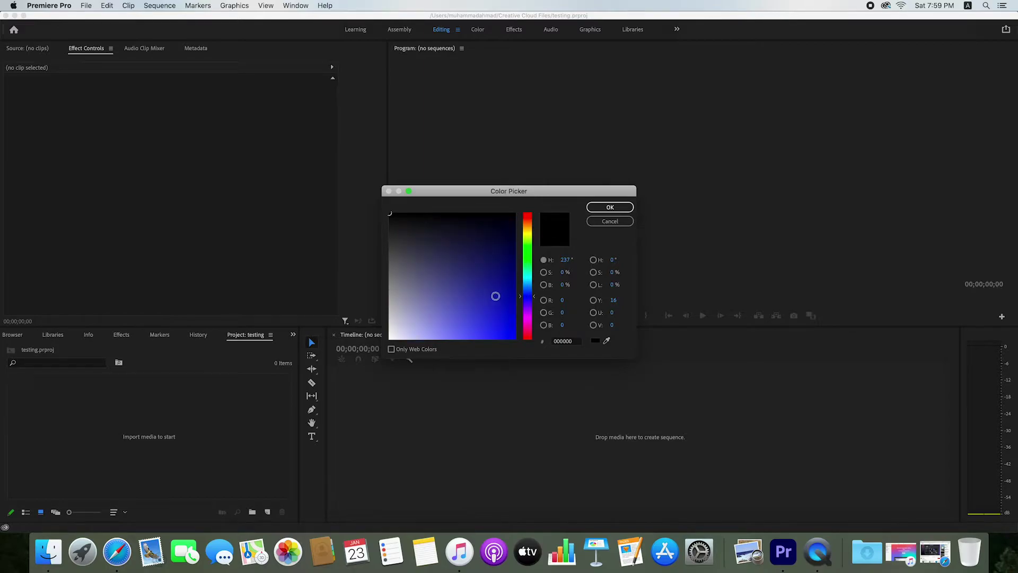
left_click(503, 296)
left_click(502, 296)
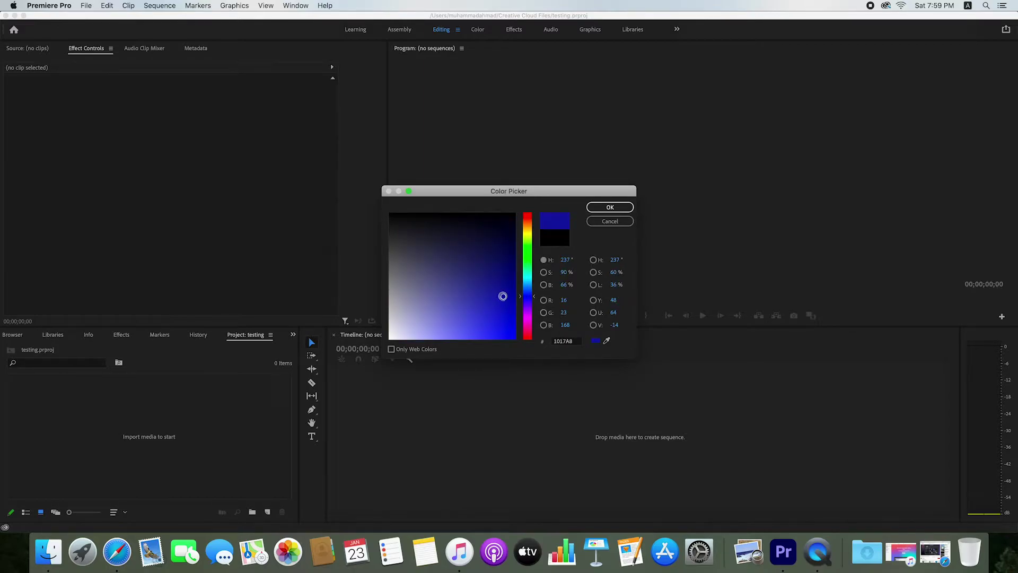
left_click(596, 212)
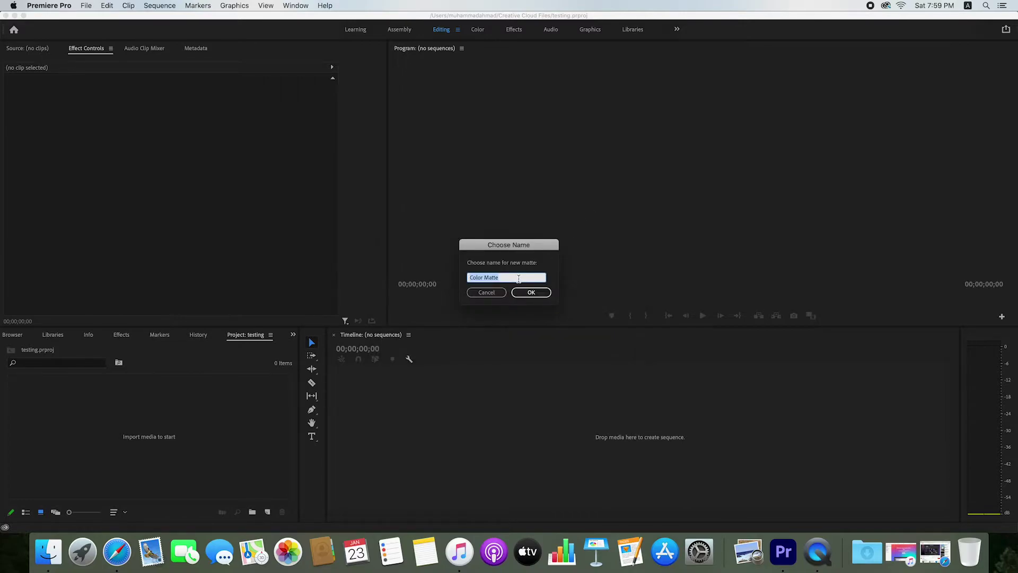
- Name the matte 'Color Matte blue' and drag it onto the timeline to start a sequence
left_click(525, 281)
type("blue")
left_click(535, 290)
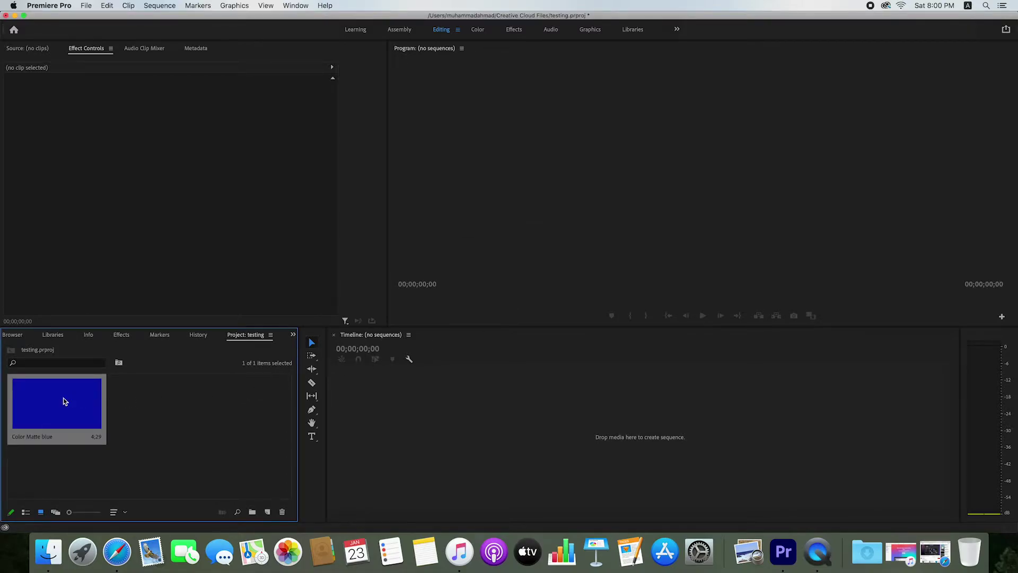
left_click_drag(62, 399, 539, 442)
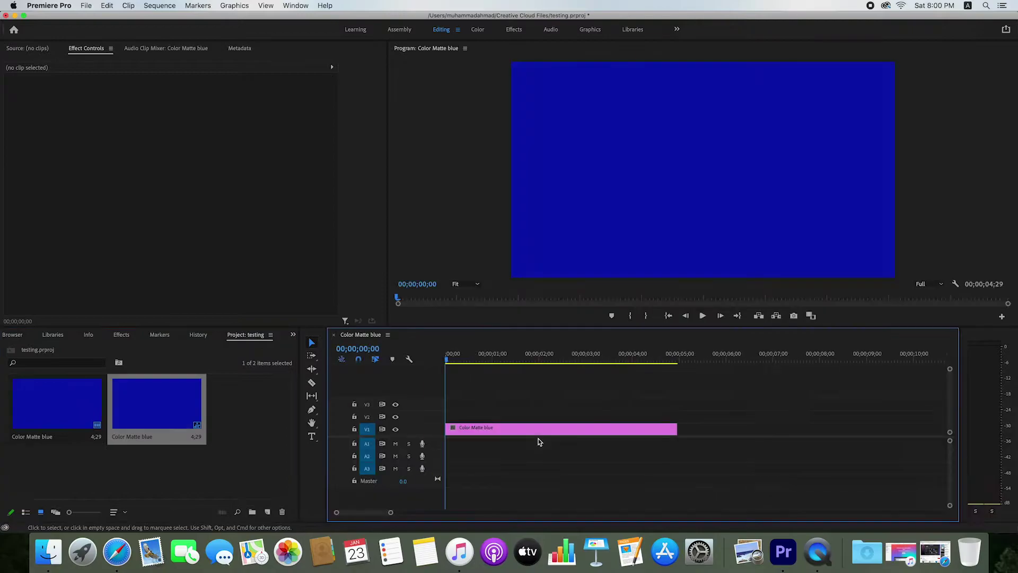
- Create a red AA1313 colour matte named 'Color Matte red' and place it after the blue clip on V1
left_click(268, 512)
left_click(284, 493)
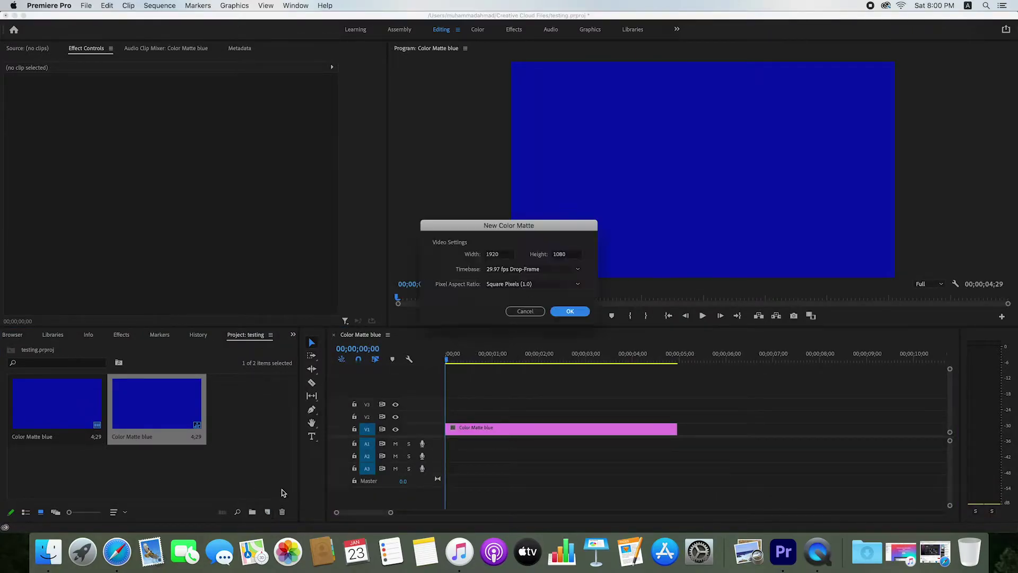
left_click(568, 313)
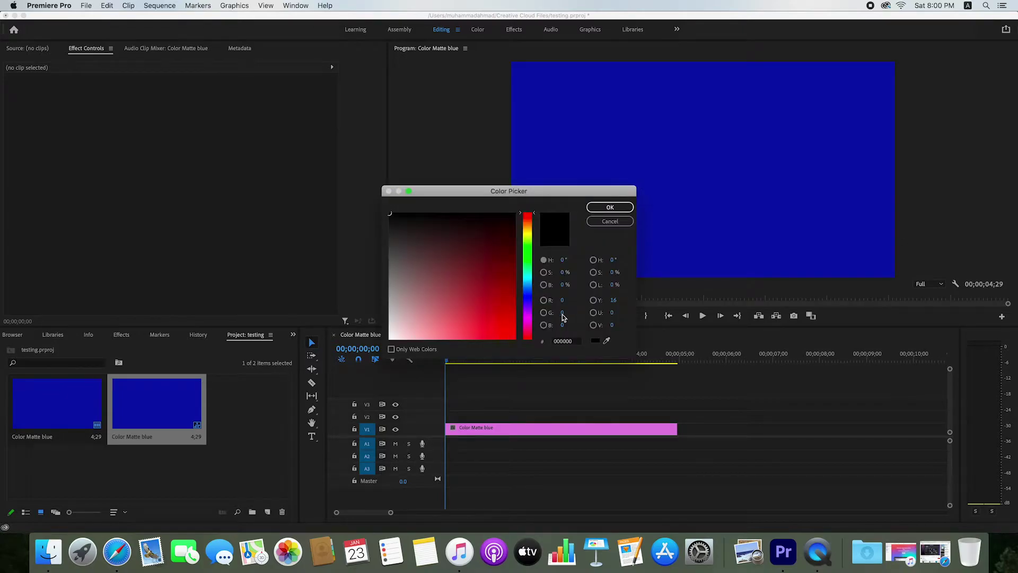
left_click(502, 297)
left_click(610, 206)
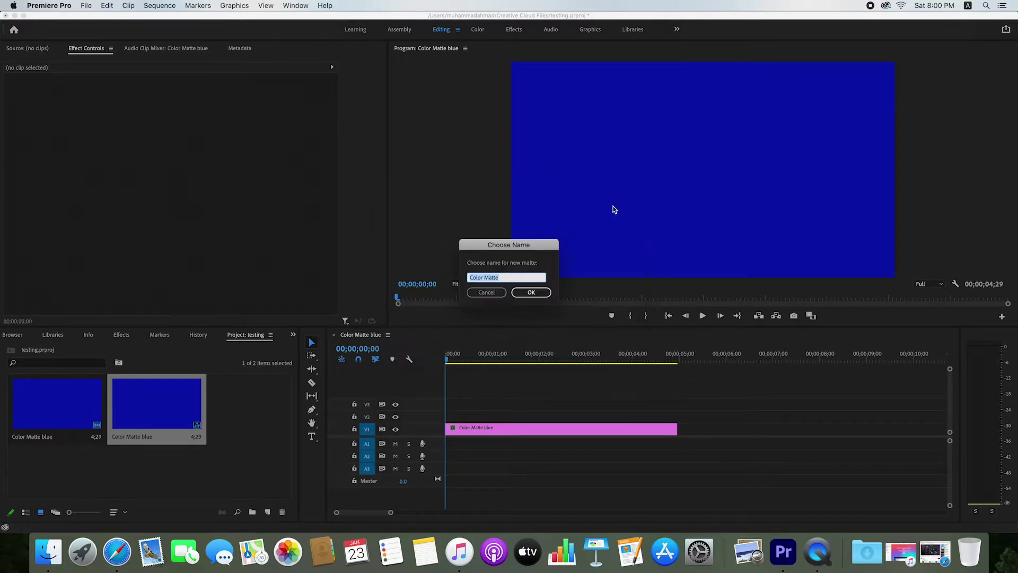
left_click(526, 278)
key("Return")
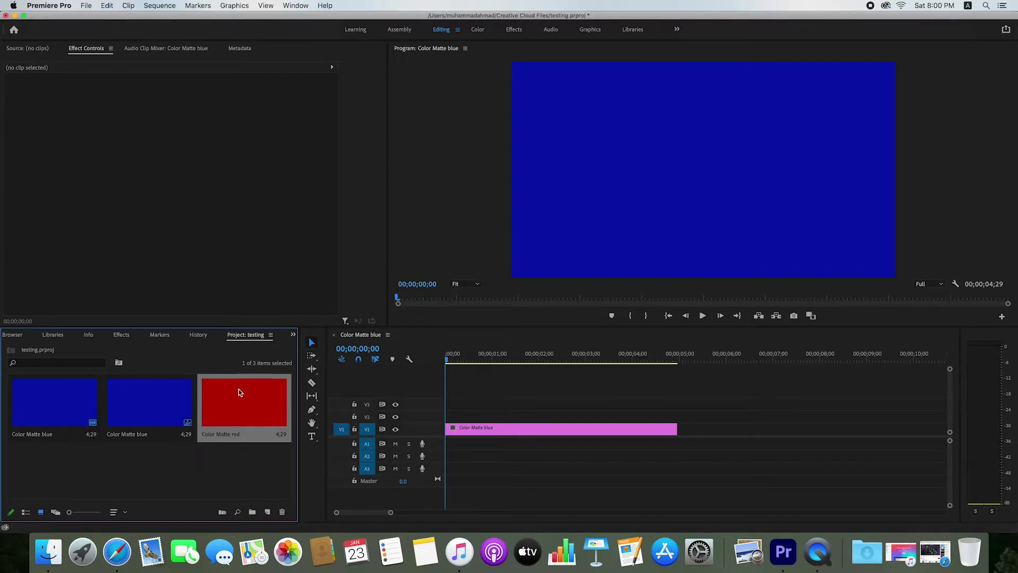
left_click_drag(272, 395, 679, 425)
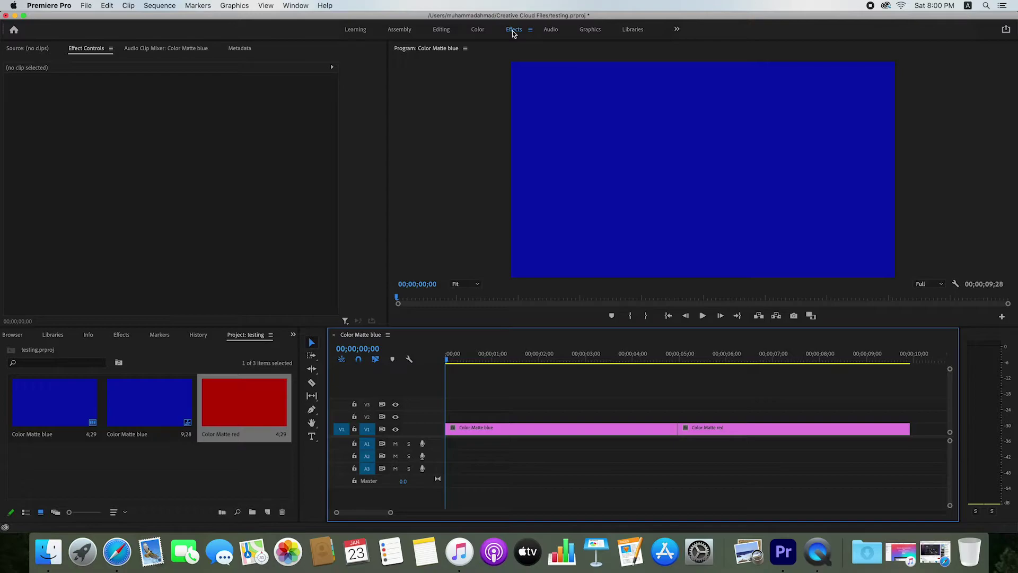
- Drag Cross Dissolve from Video Transitions > Dissolve onto the blue-to-red cut, then return to Editing
left_click(513, 31)
left_click(836, 124)
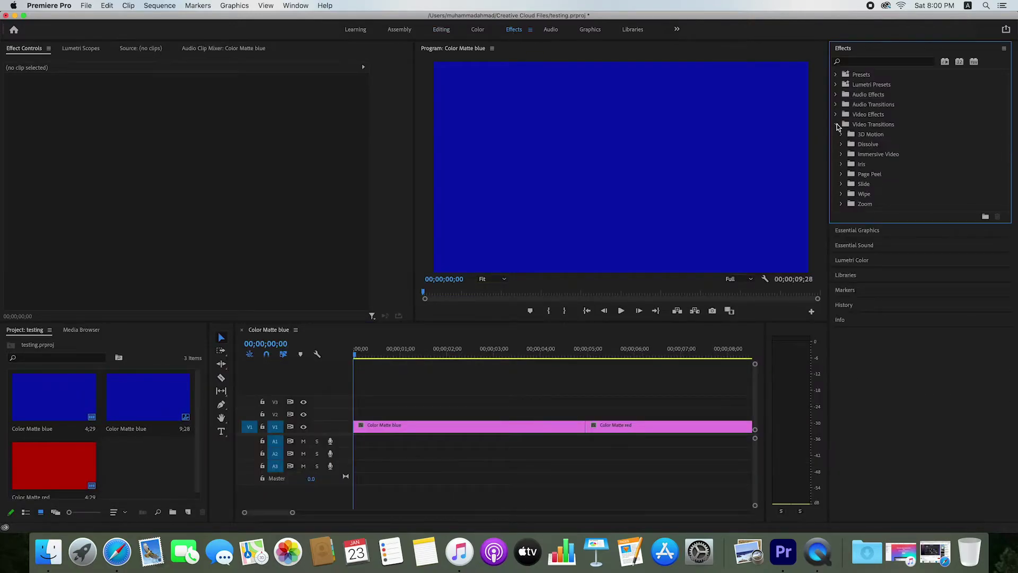
left_click(841, 135)
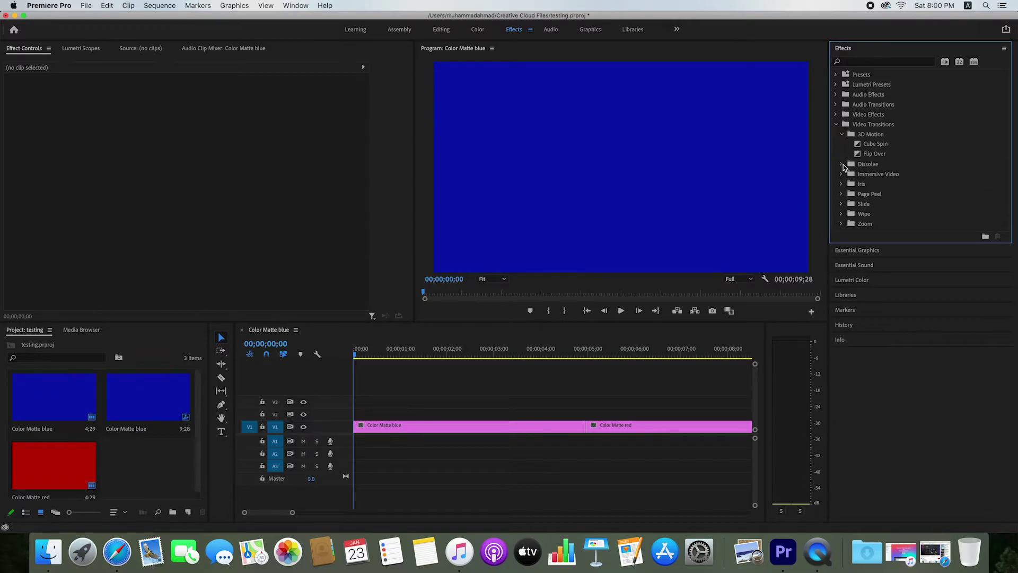
left_click(841, 165)
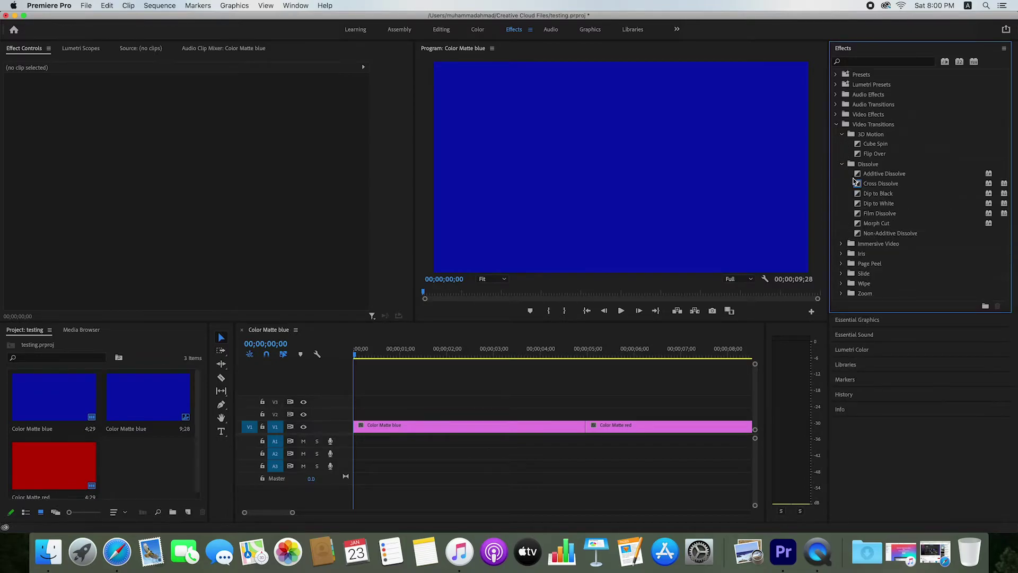
left_click(856, 182)
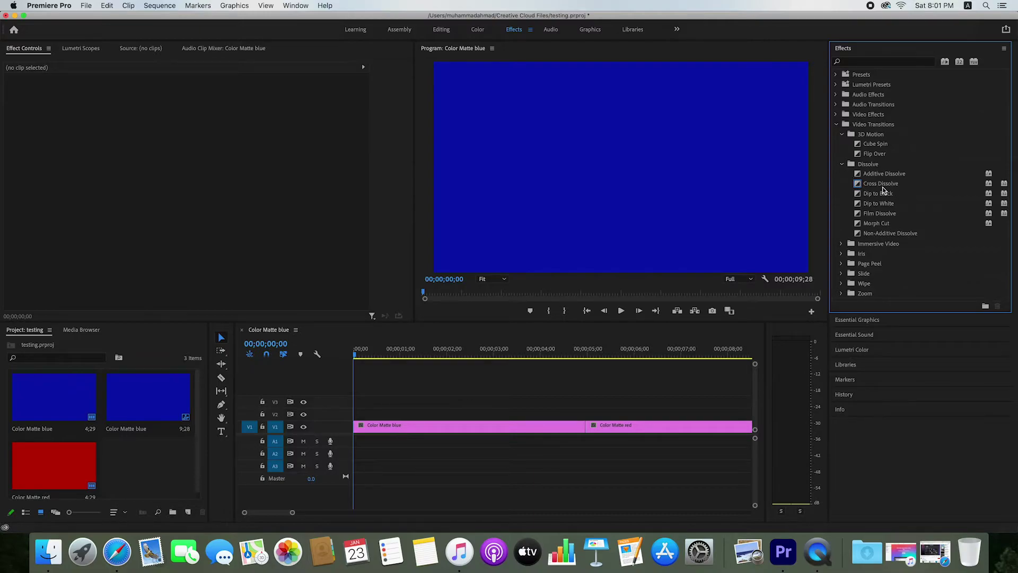
left_click_drag(879, 189, 591, 433)
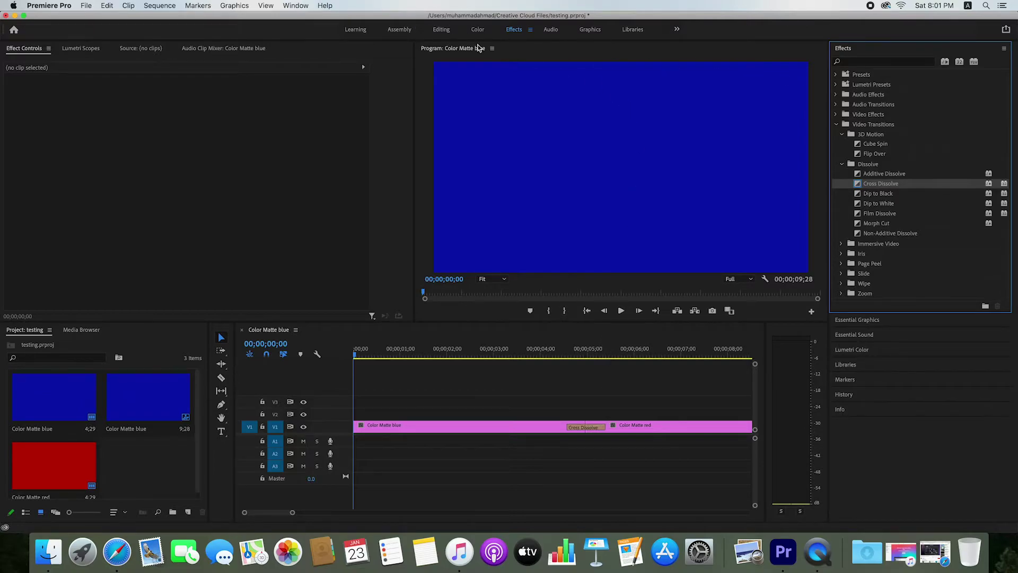
left_click(438, 34)
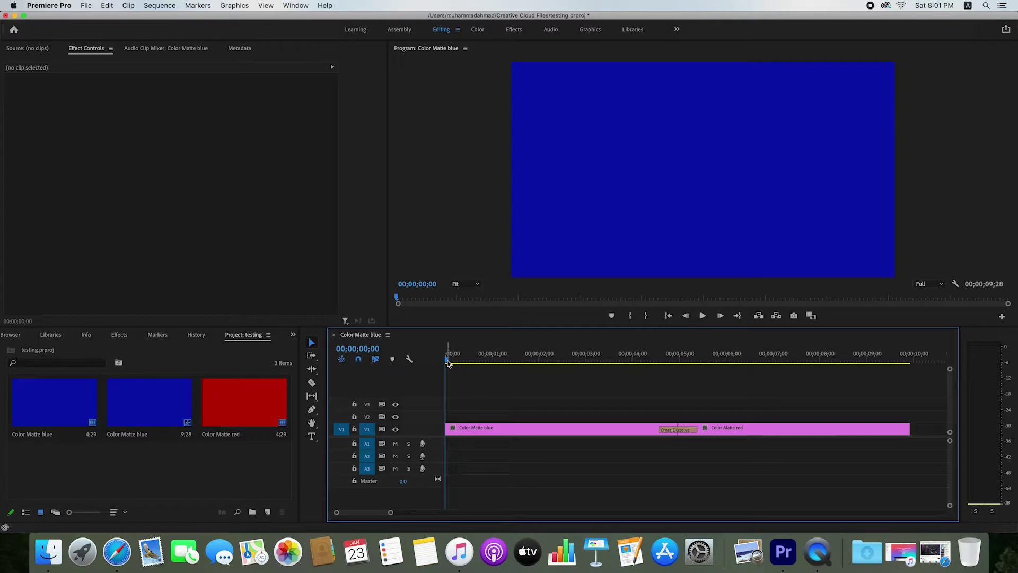
left_click_drag(448, 363, 660, 360)
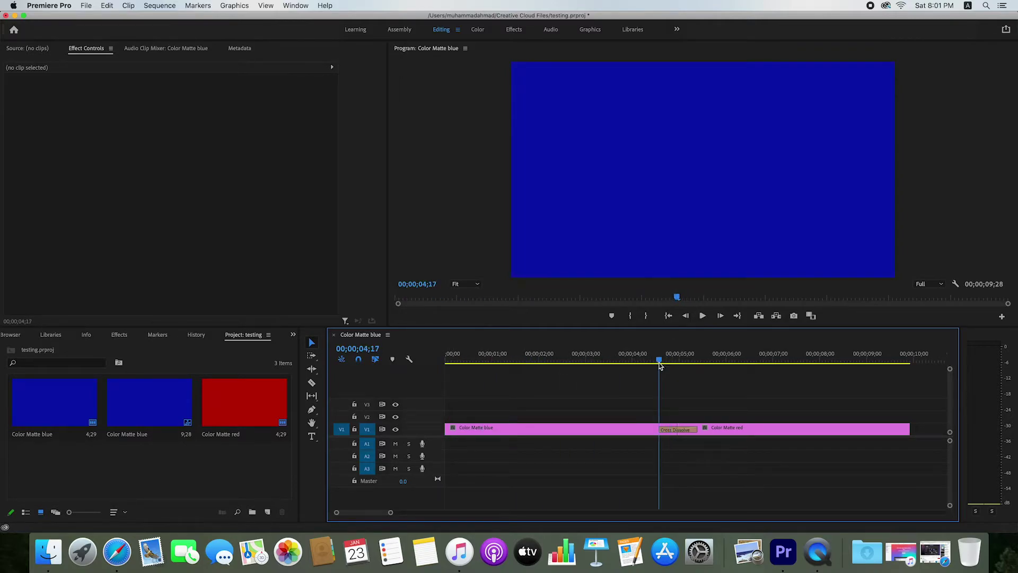
left_click(702, 317)
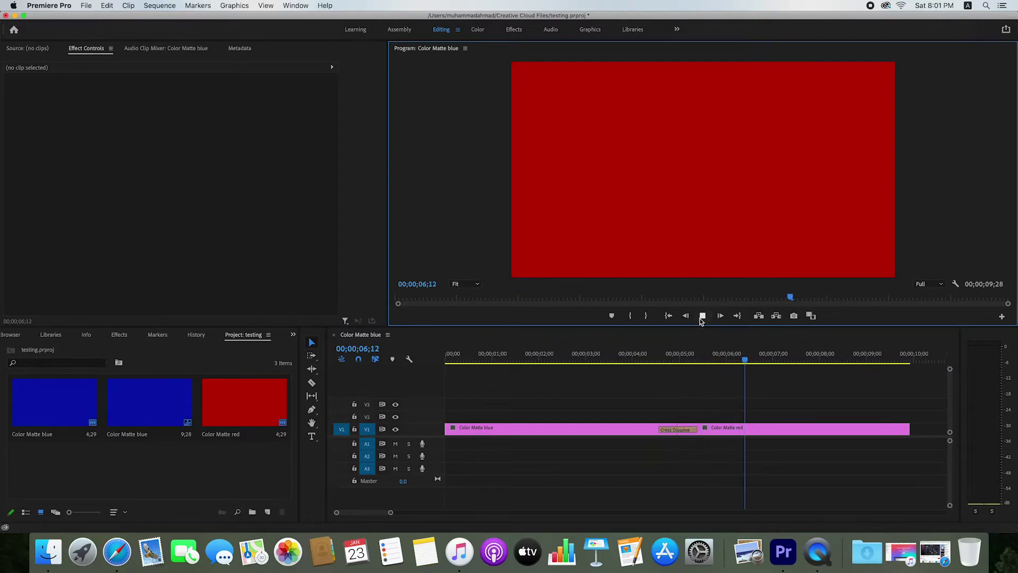
left_click(701, 318)
left_click(768, 363)
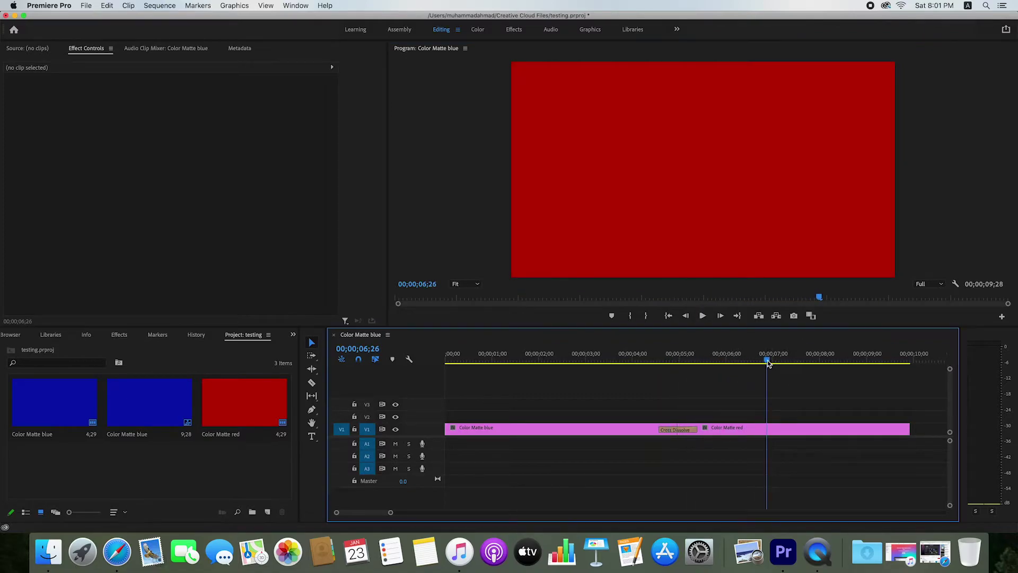
left_click_drag(768, 363, 650, 361)
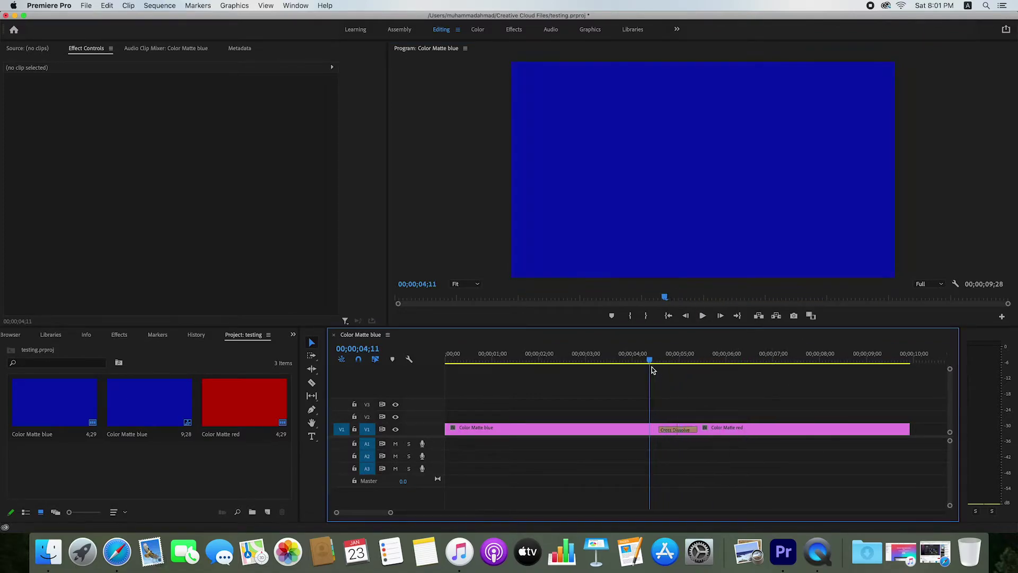
left_click(703, 316)
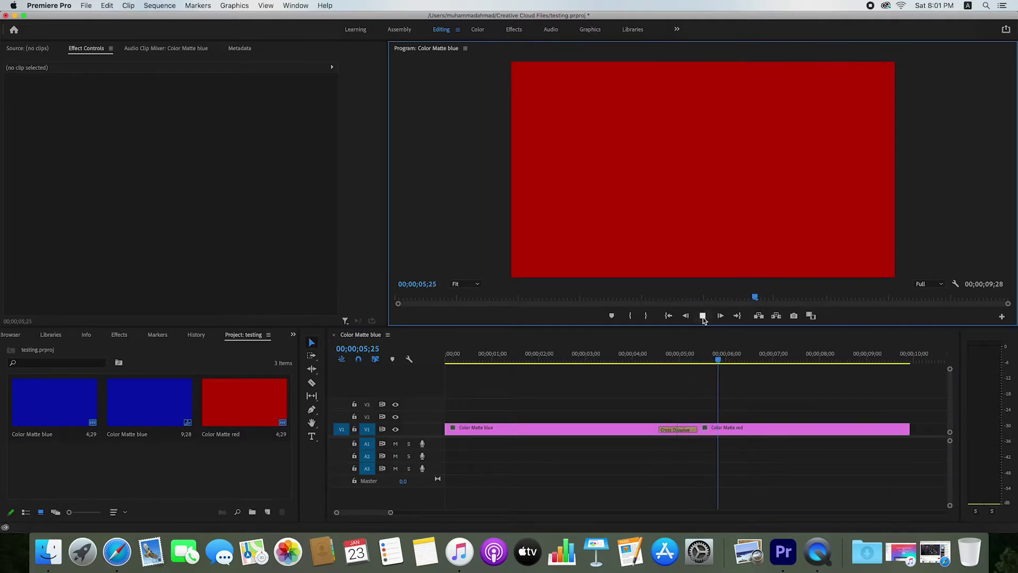
left_click(703, 316)
left_click_drag(739, 359, 547, 360)
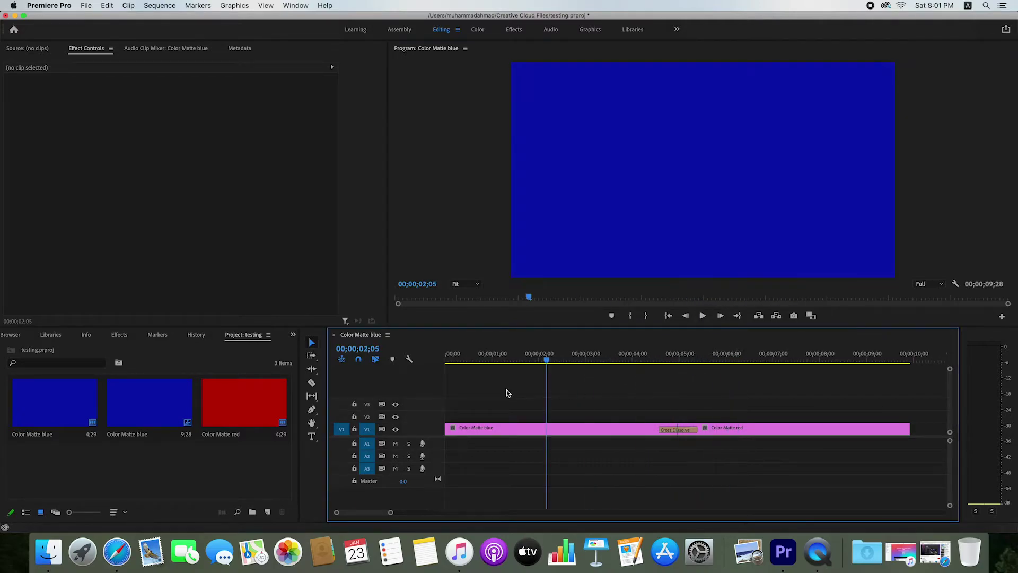
key("Home")
- Type a 'Castor Squad' title on the blue frame, enlarge it, and nudge it slightly lower
left_click(313, 436)
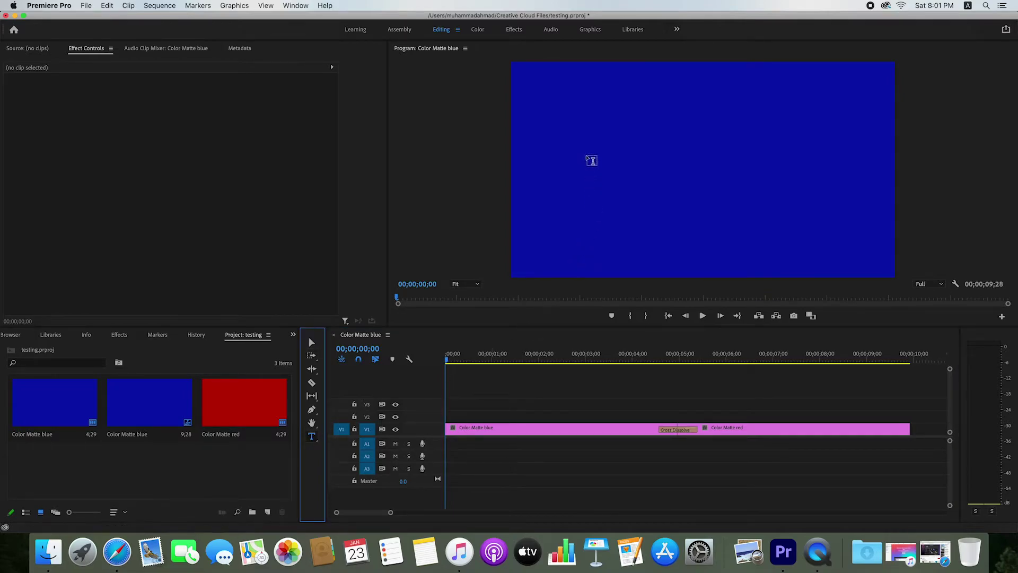
left_click(590, 159)
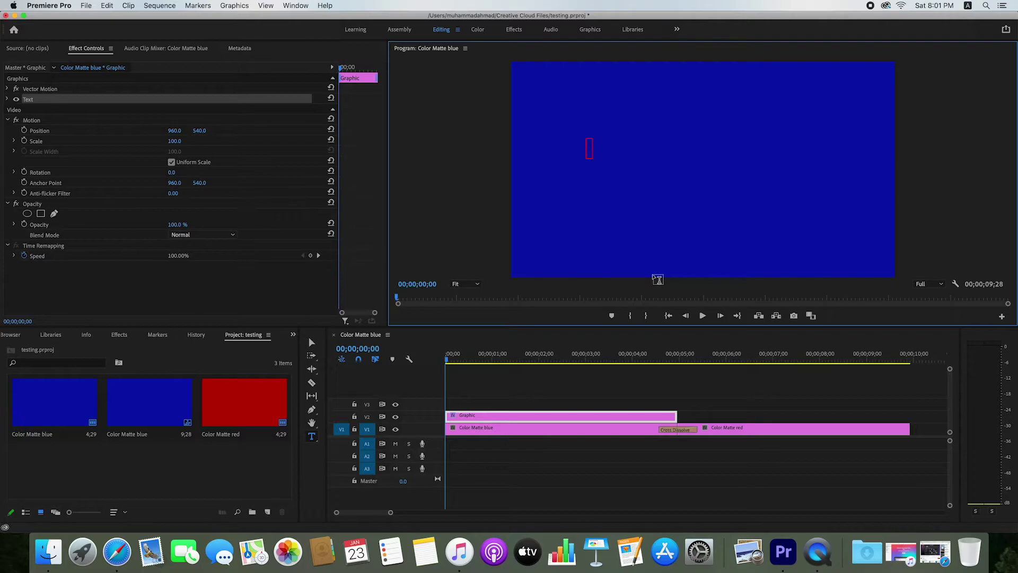
type("Castor")
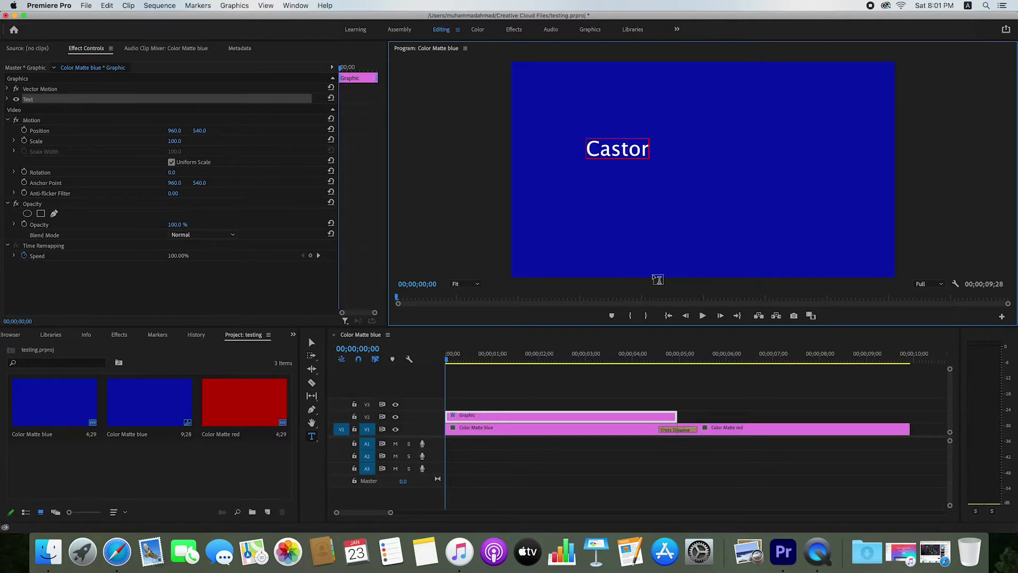
type(" Sq")
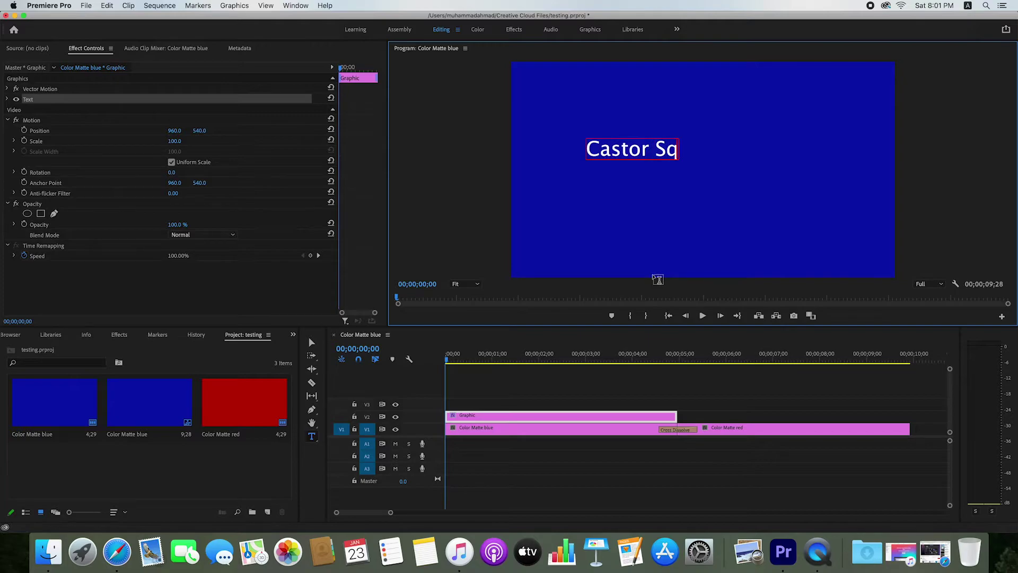
type("uad")
left_click(311, 343)
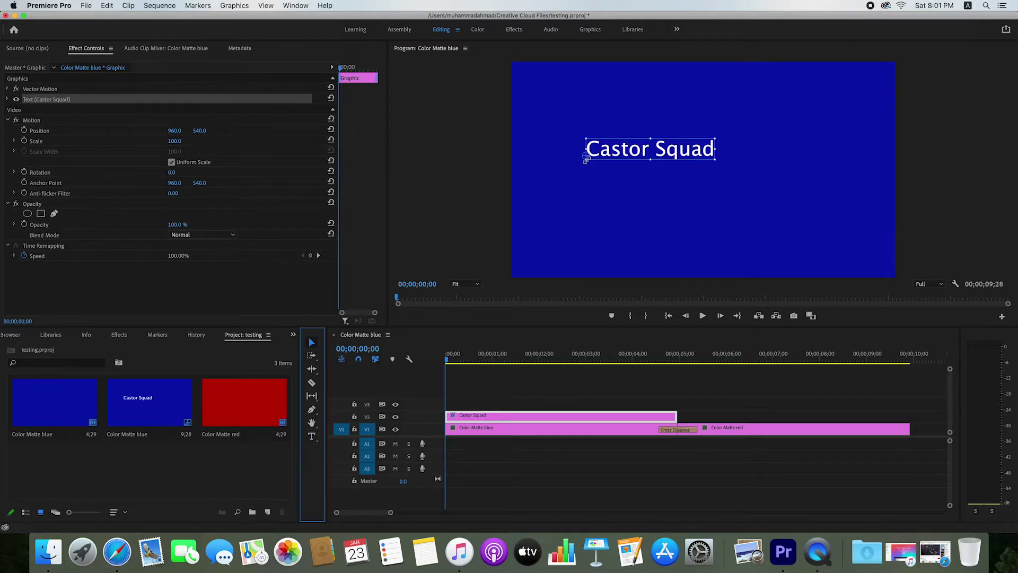
left_click_drag(586, 160, 566, 174)
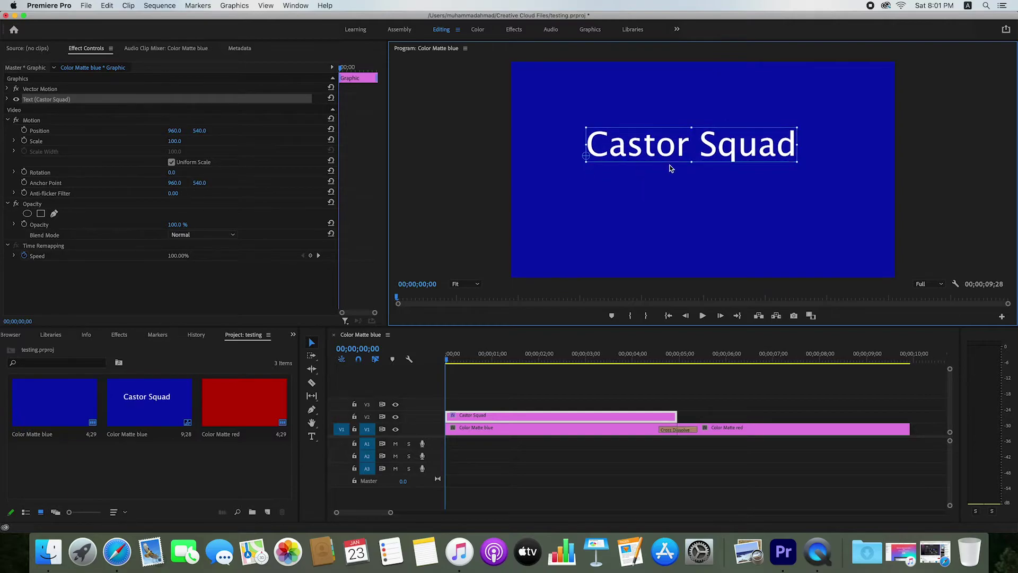
mouse_move(696, 151)
left_mouse_down()
mouse_move(688, 207)
mouse_move(702, 160)
mouse_move(679, 157)
mouse_move(694, 158)
left_mouse_up()
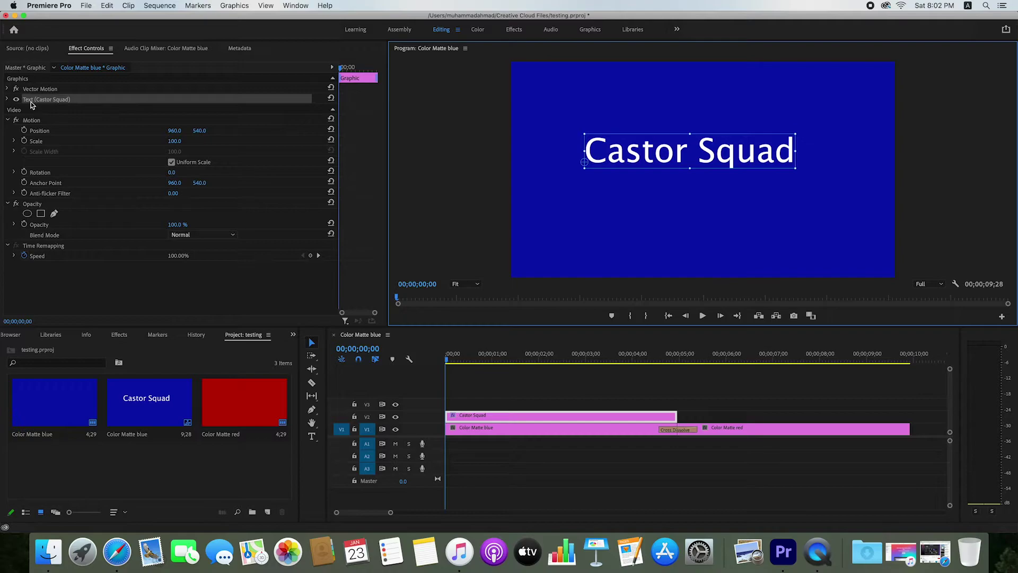
- Set the Castor Squad text to Noteworthy Light, after trying Marker Felt, at font size 155
left_click(7, 100)
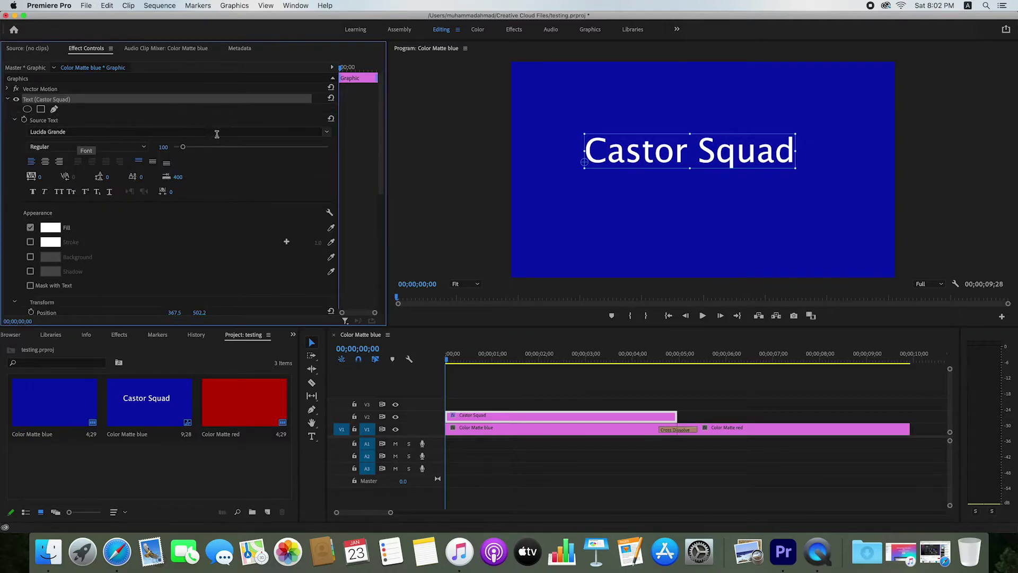
left_click(327, 133)
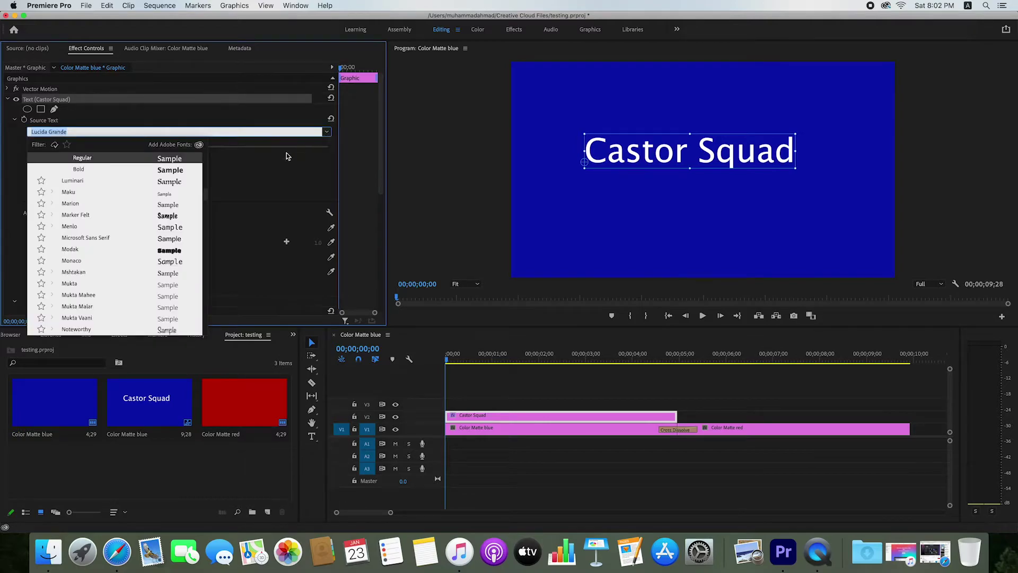
left_click(164, 219)
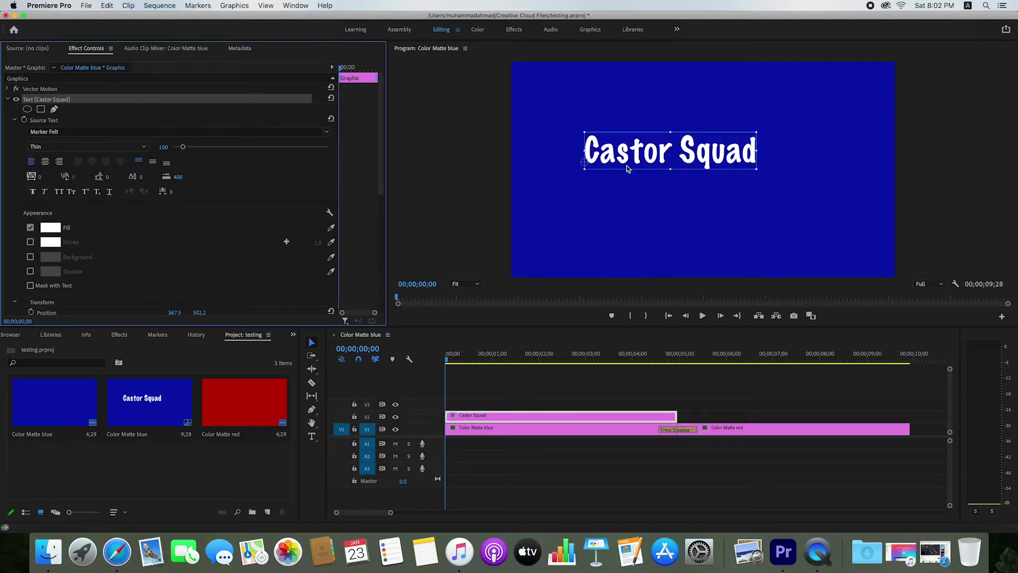
left_click(327, 133)
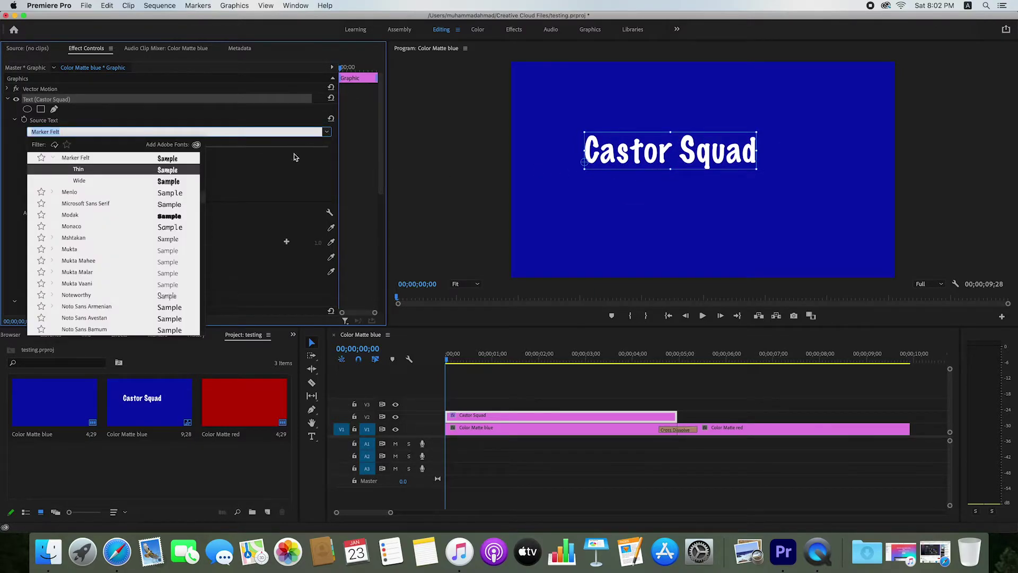
left_click(166, 295)
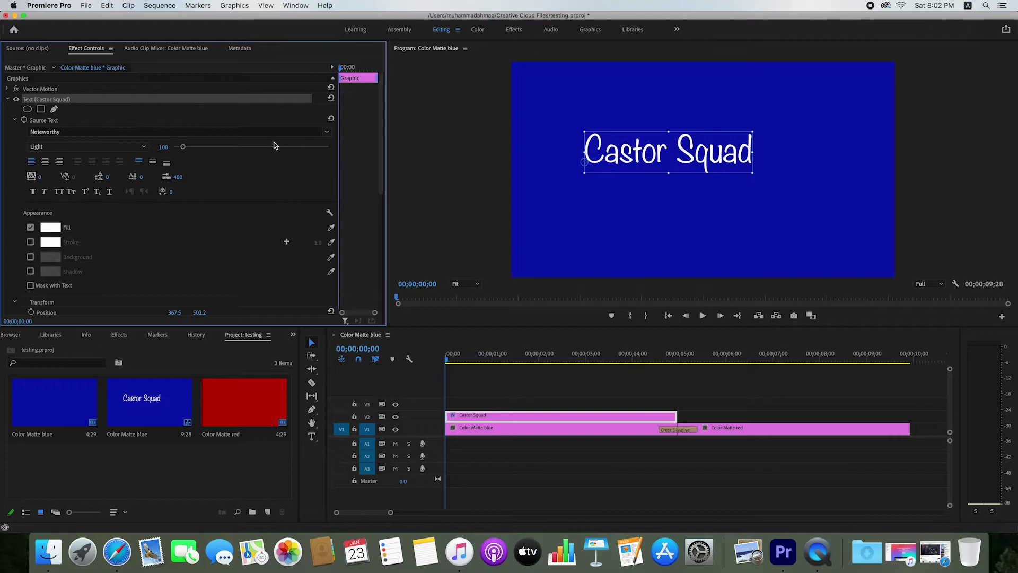
mouse_move(182, 147)
left_mouse_down()
mouse_move(245, 150)
mouse_move(180, 151)
mouse_move(189, 151)
left_mouse_up()
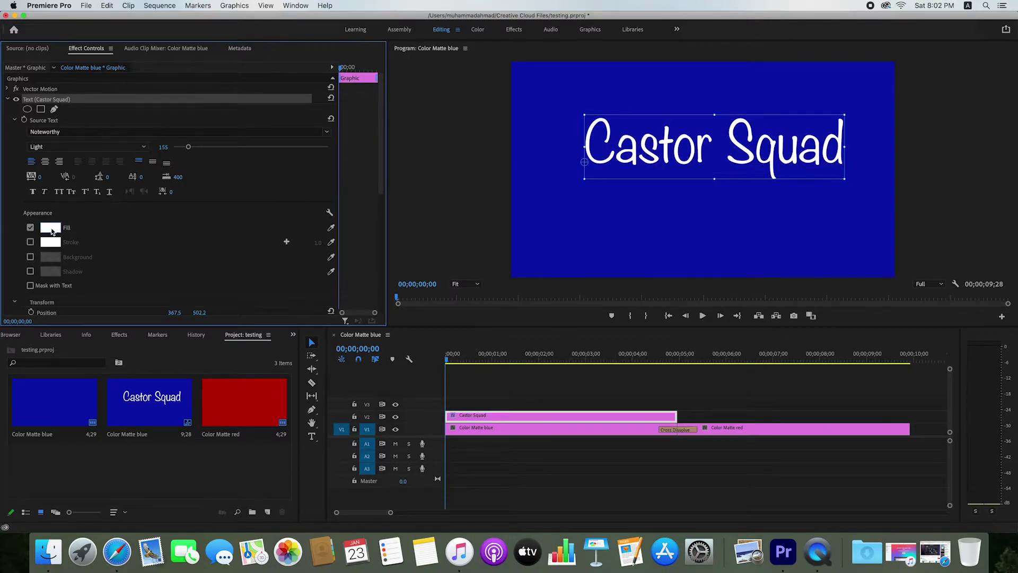
- Change the title fill to near-black 0E0D0D, briefly trying dark red before reverting to black
left_click(52, 231)
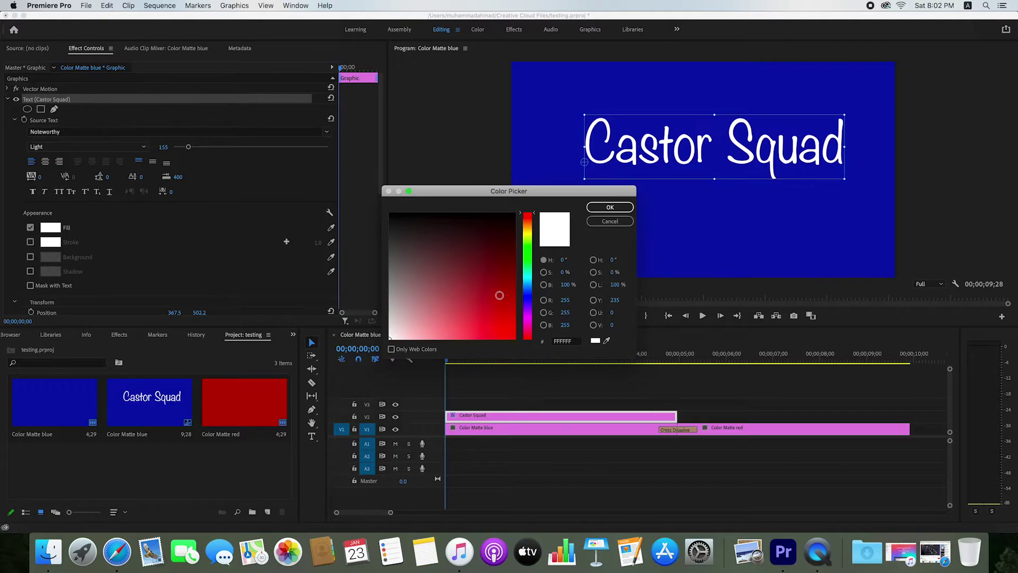
left_click(400, 218)
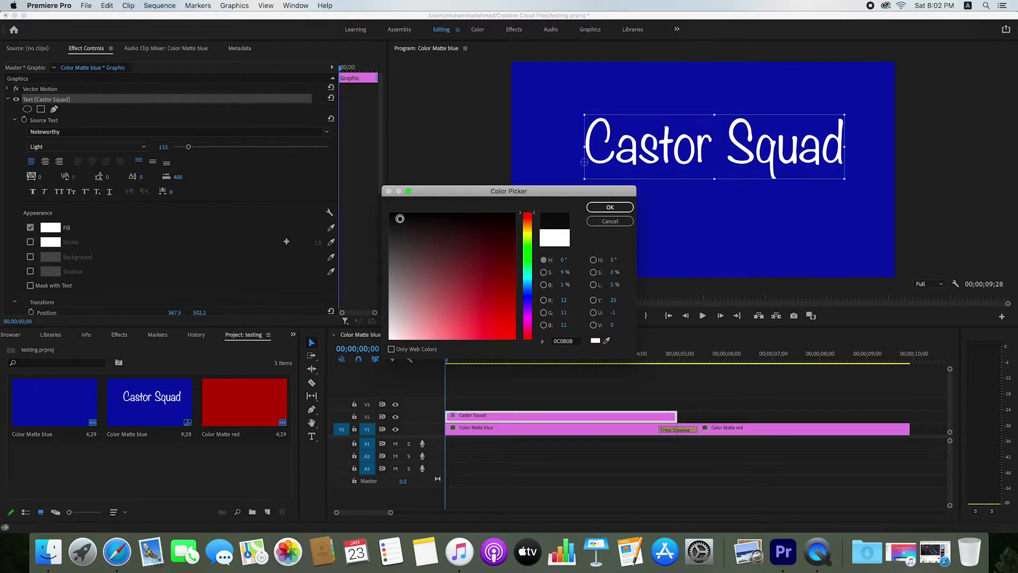
left_click(594, 211)
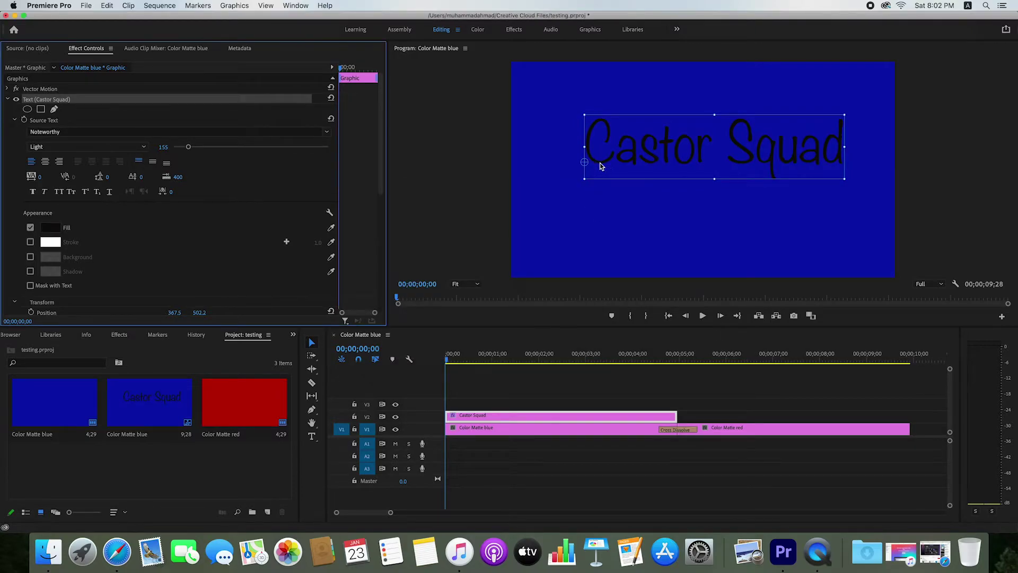
left_click(51, 228)
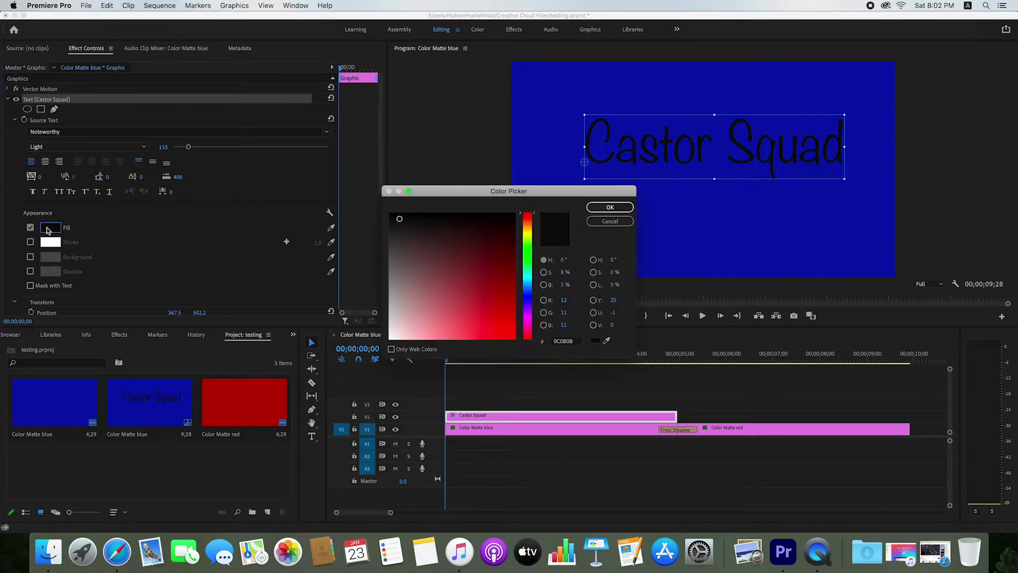
left_click_drag(457, 285, 501, 292)
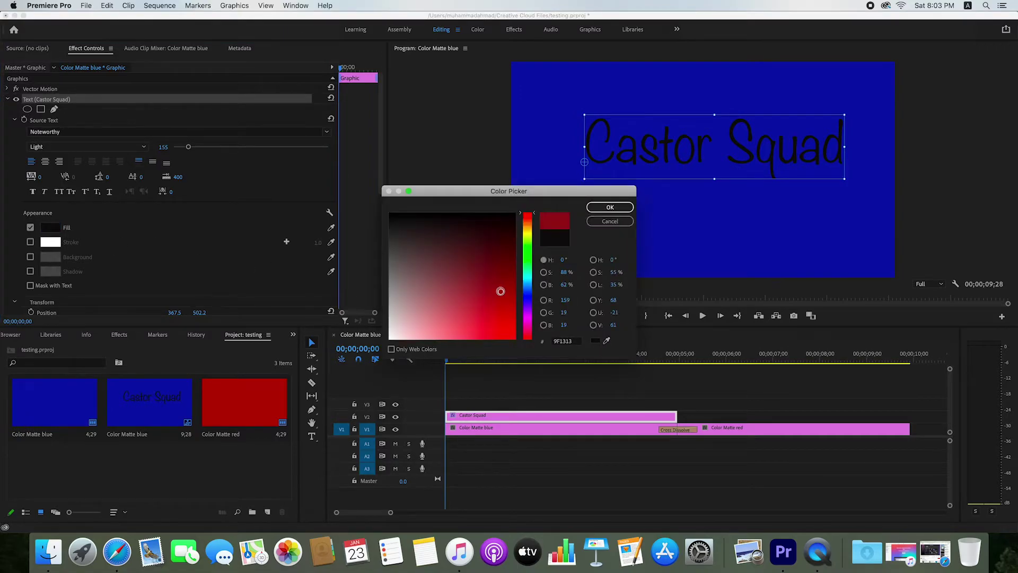
left_click(598, 208)
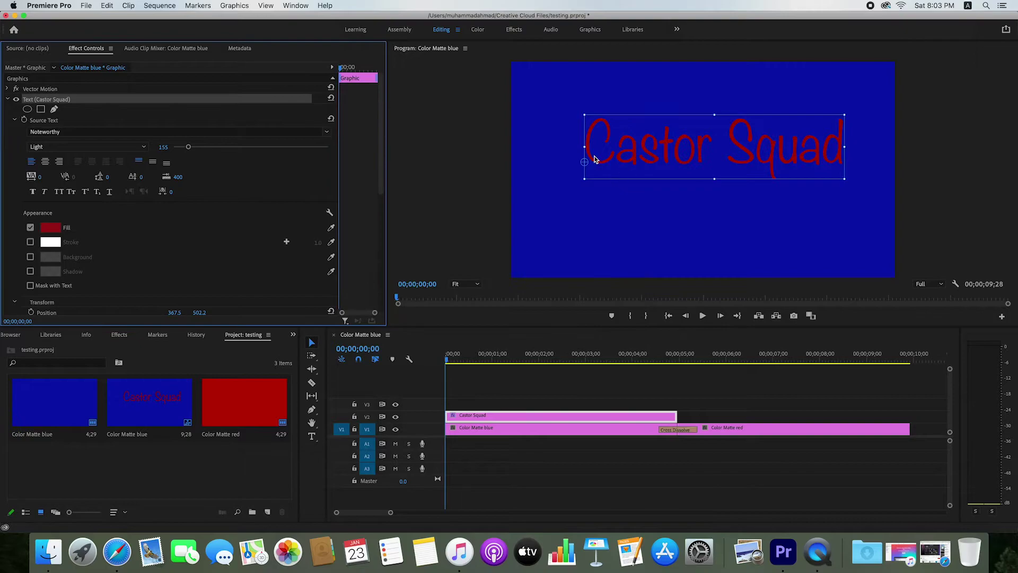
left_click(51, 228)
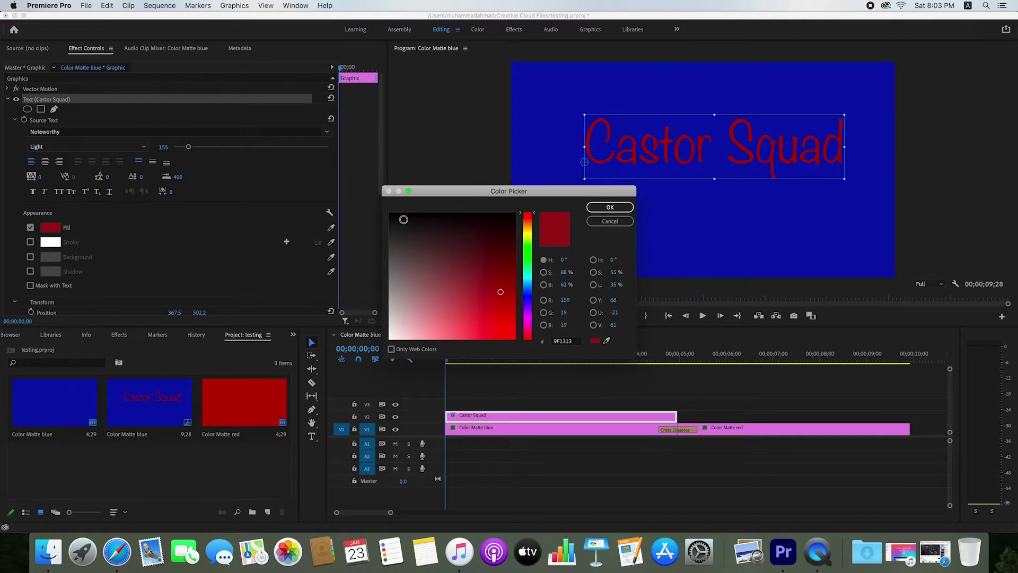
left_click(404, 219)
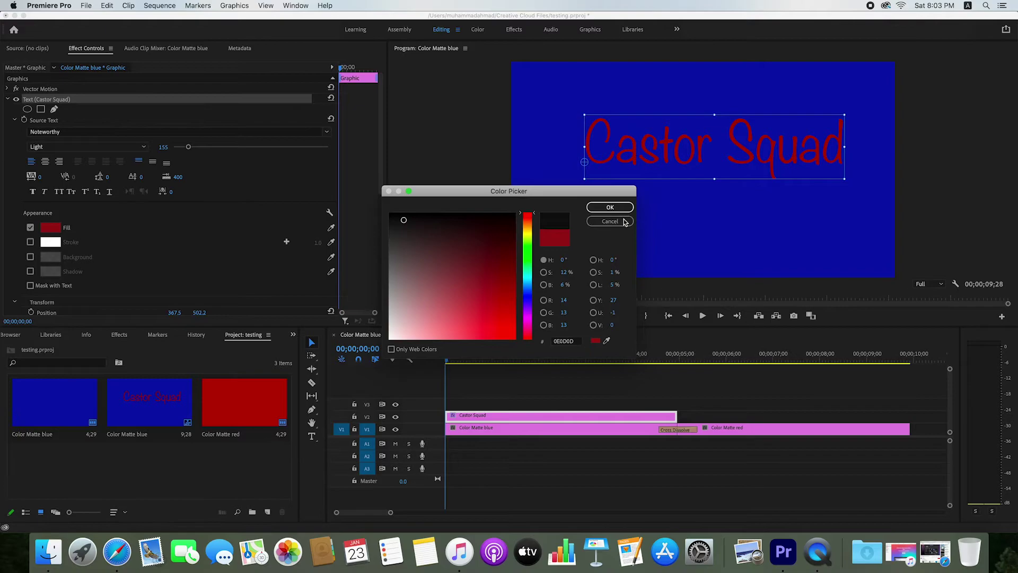
left_click(601, 210)
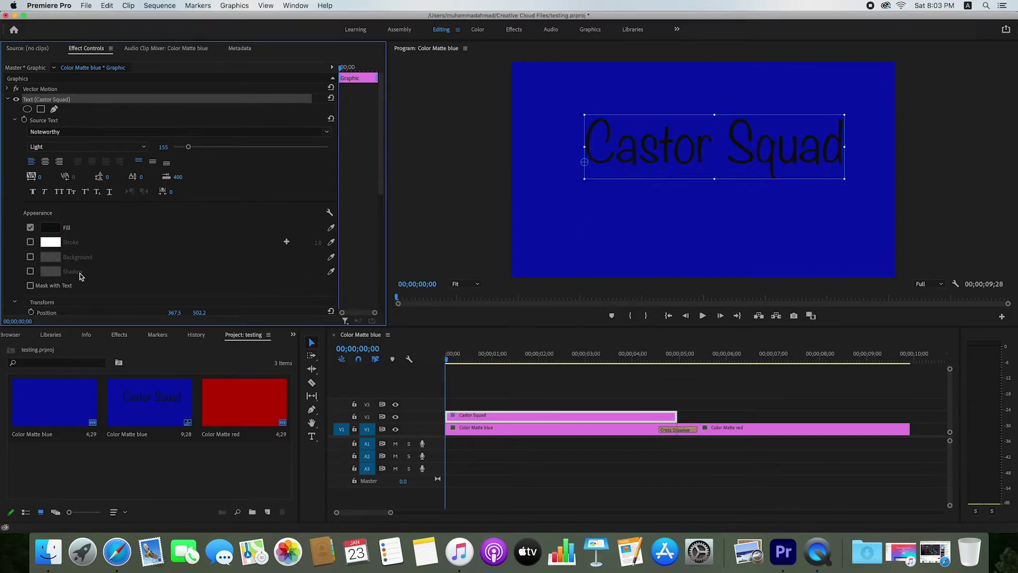
- Enable the title's stroke and, after trying dark red and purple, colour it near-white pink
left_click(30, 242)
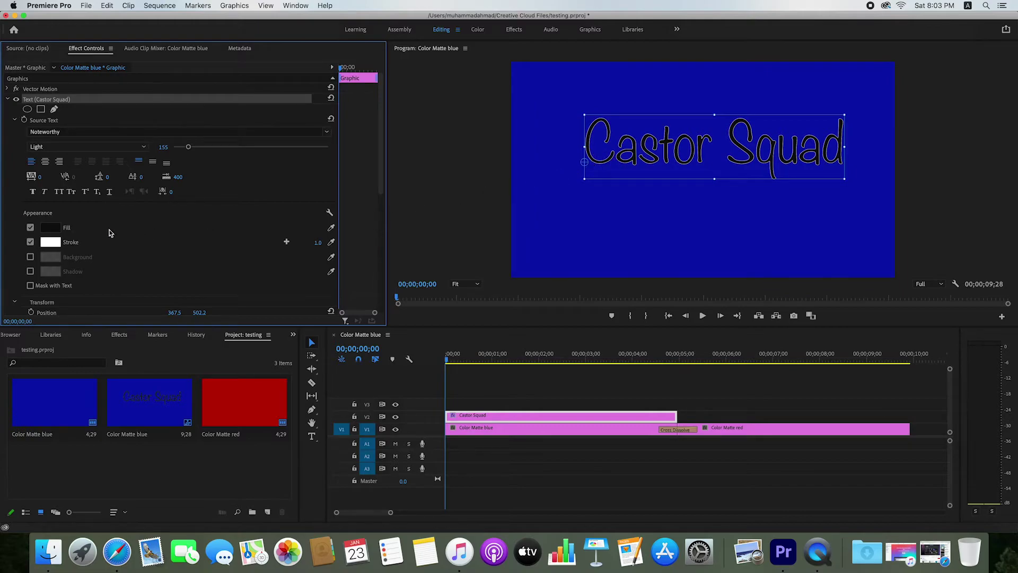
left_click(57, 245)
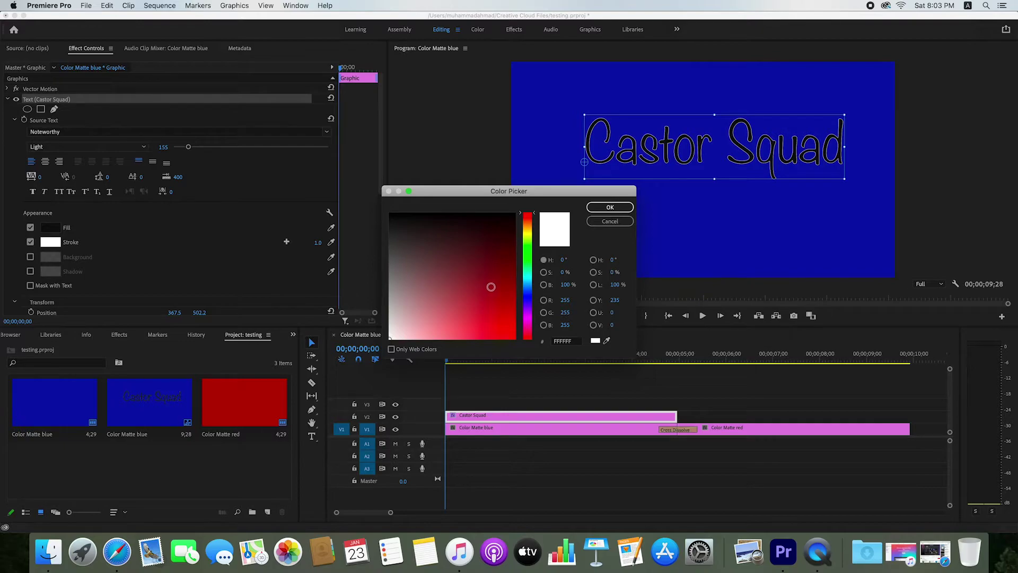
left_click(497, 286)
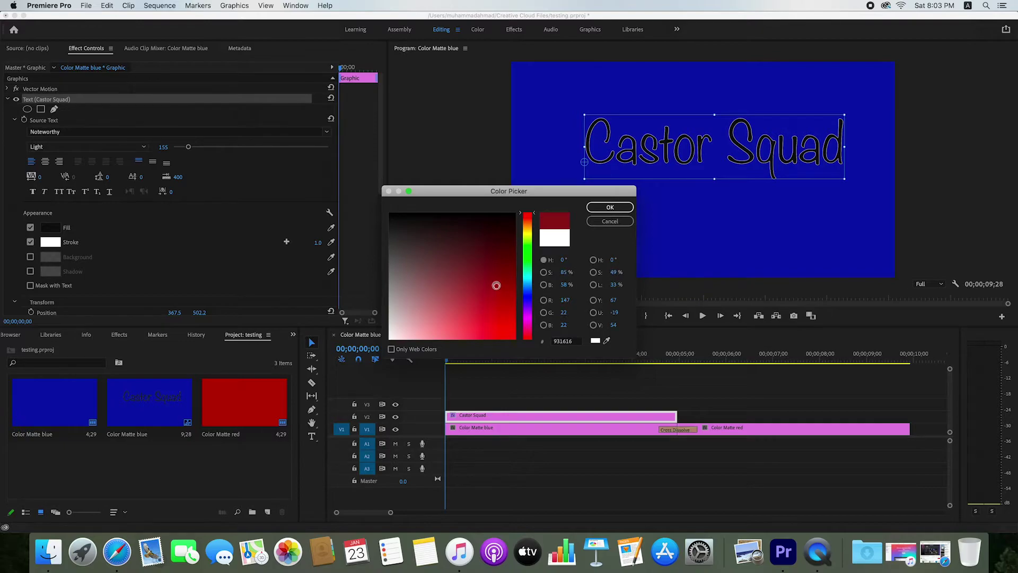
left_click(596, 208)
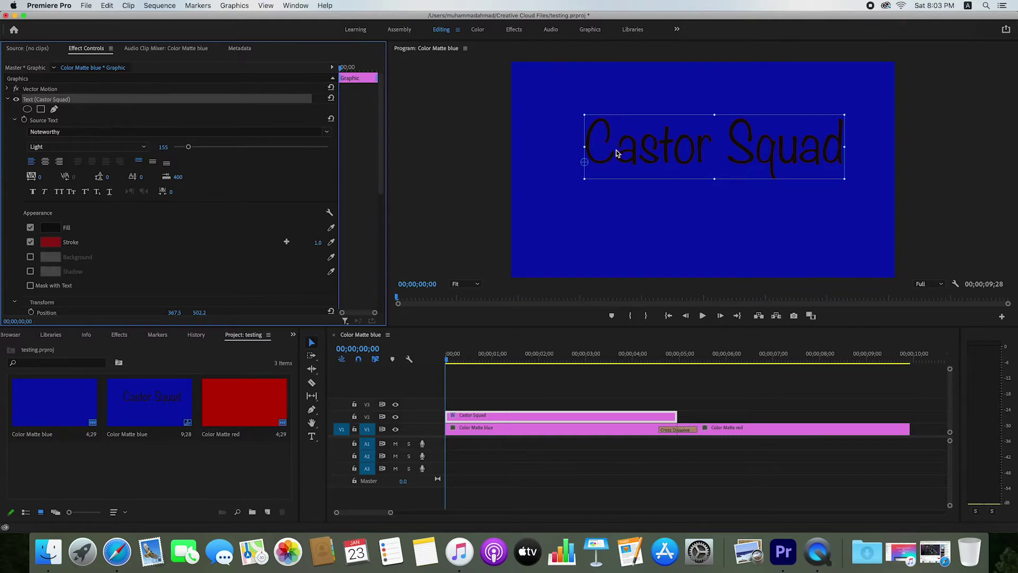
left_click(48, 242)
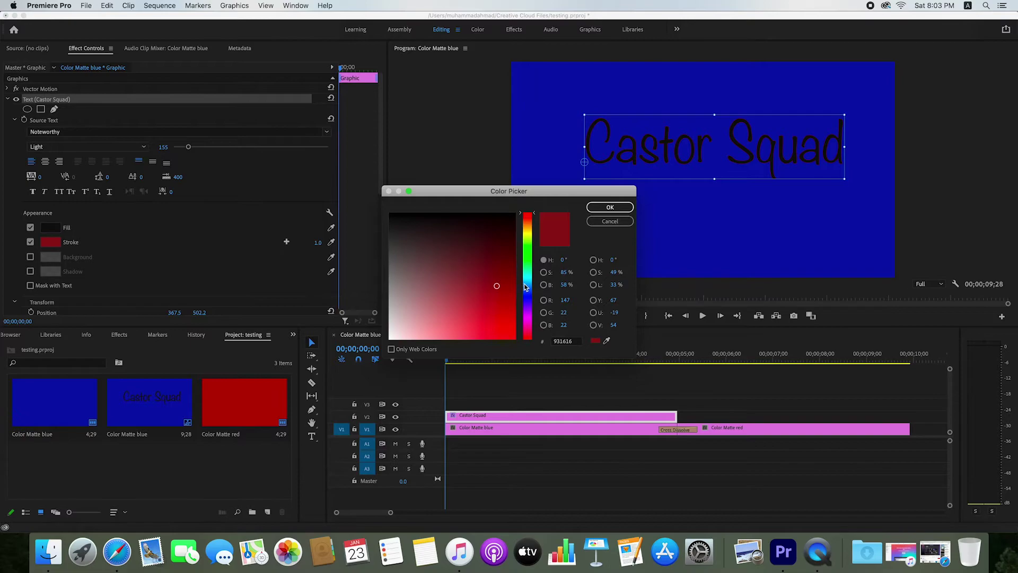
left_click(527, 321)
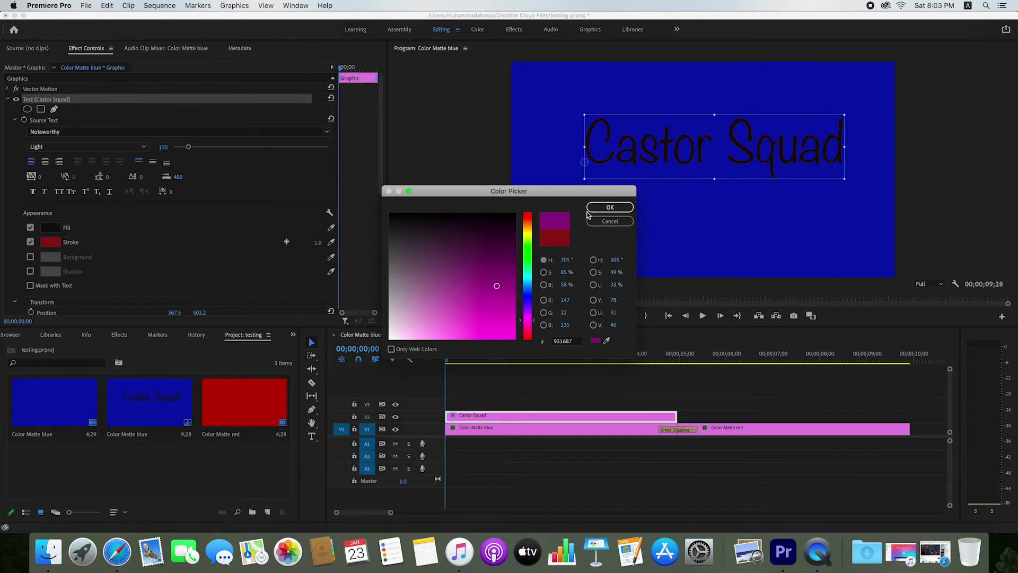
left_click(602, 208)
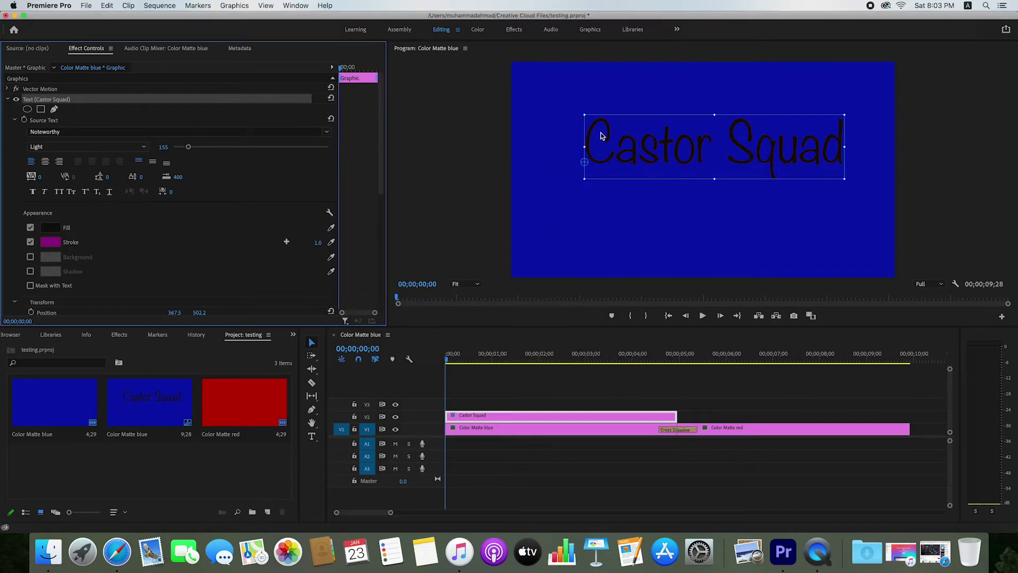
left_click(50, 242)
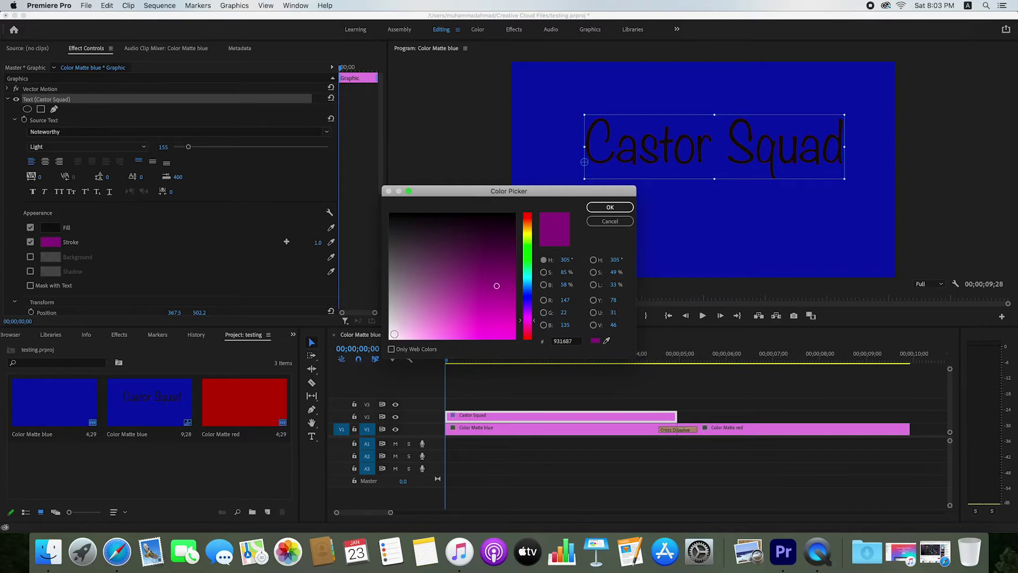
left_click(394, 334)
left_click(610, 207)
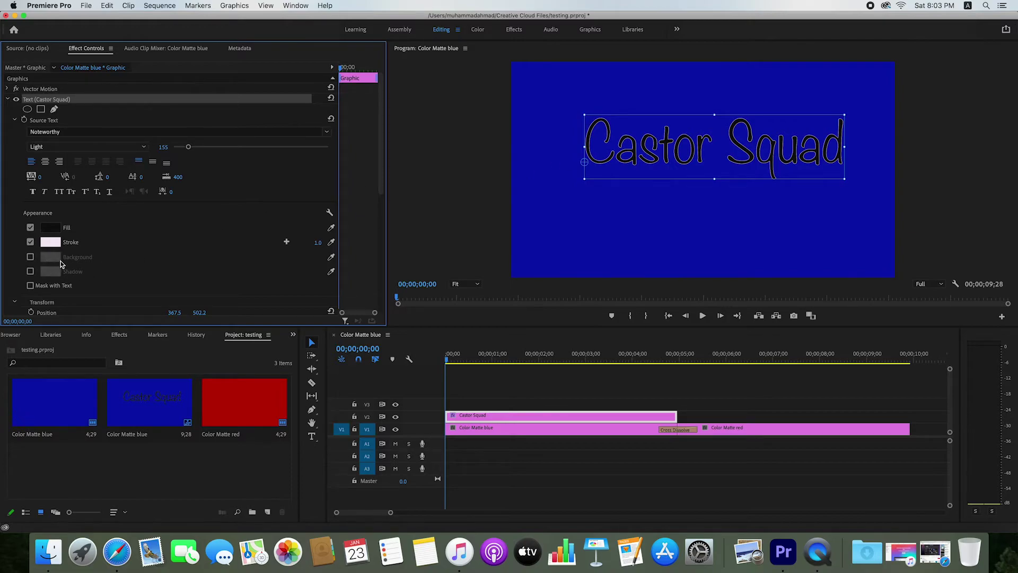
left_click(30, 257)
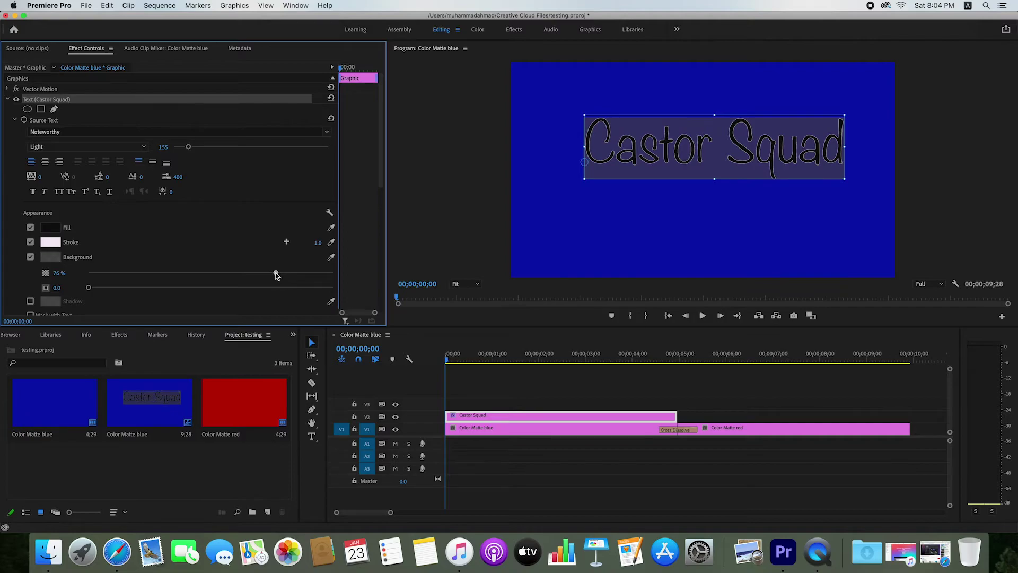
left_click_drag(276, 274, 323, 275)
left_click_drag(226, 275, 166, 271)
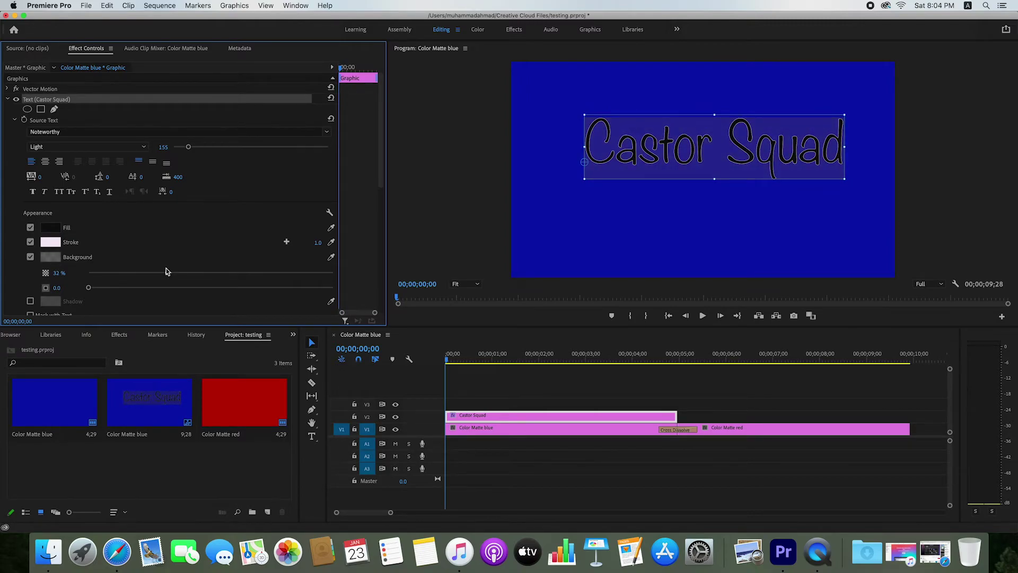
left_click(31, 257)
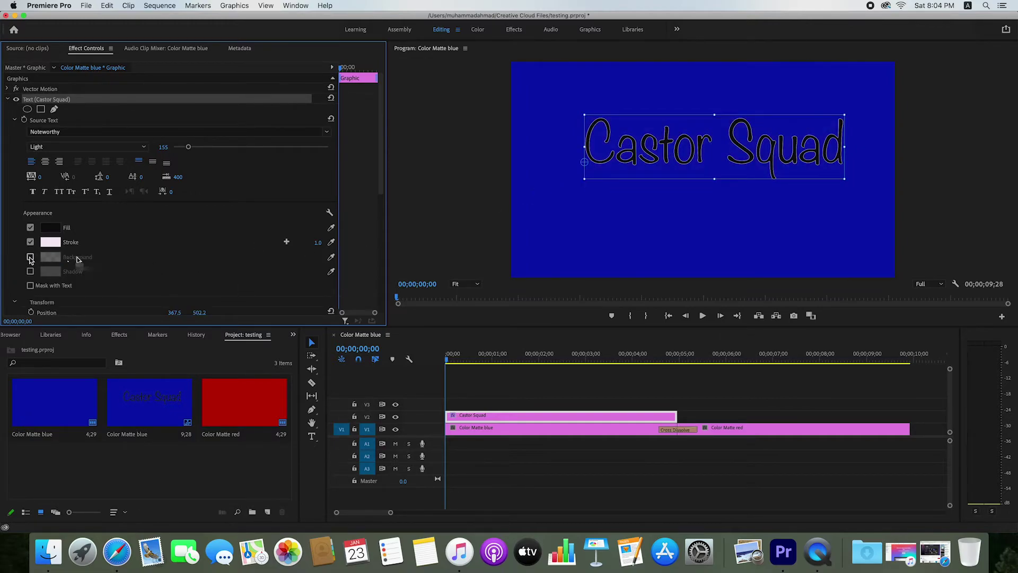
left_click(30, 257)
left_click(31, 257)
left_click(31, 272)
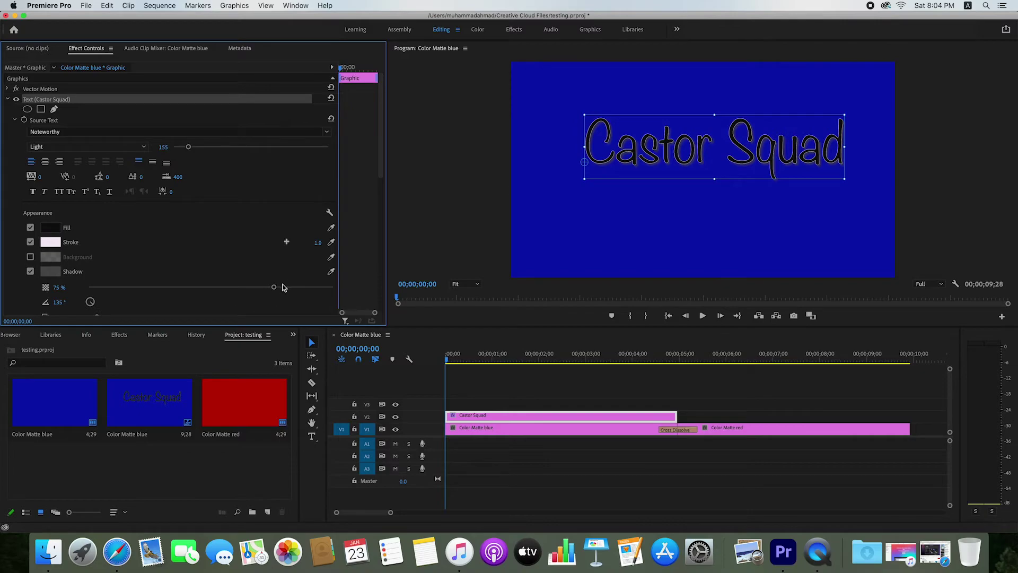
left_click_drag(277, 289, 335, 292)
left_click_drag(321, 292, 168, 289)
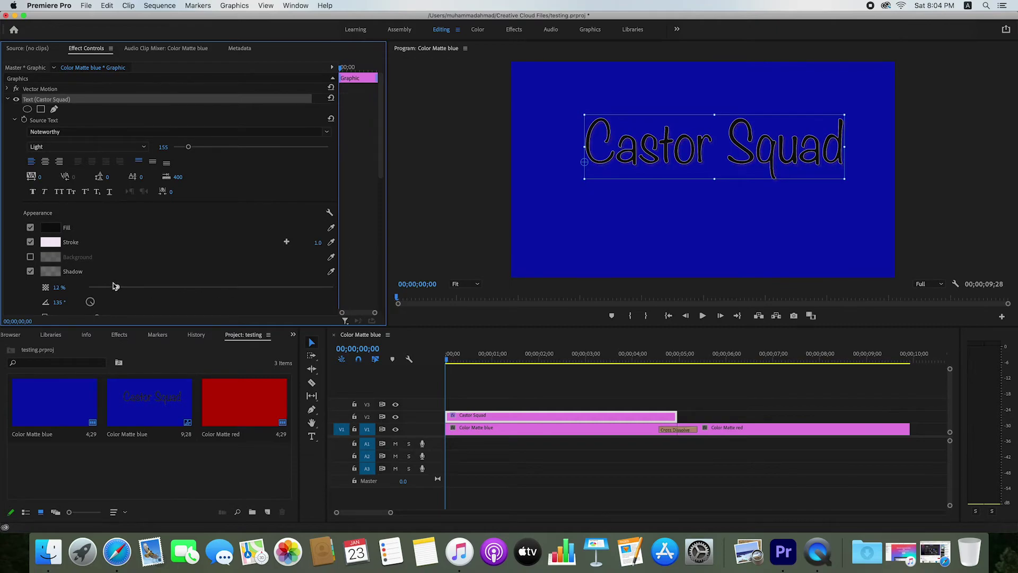
left_click_drag(129, 288, 192, 296)
left_click(30, 272)
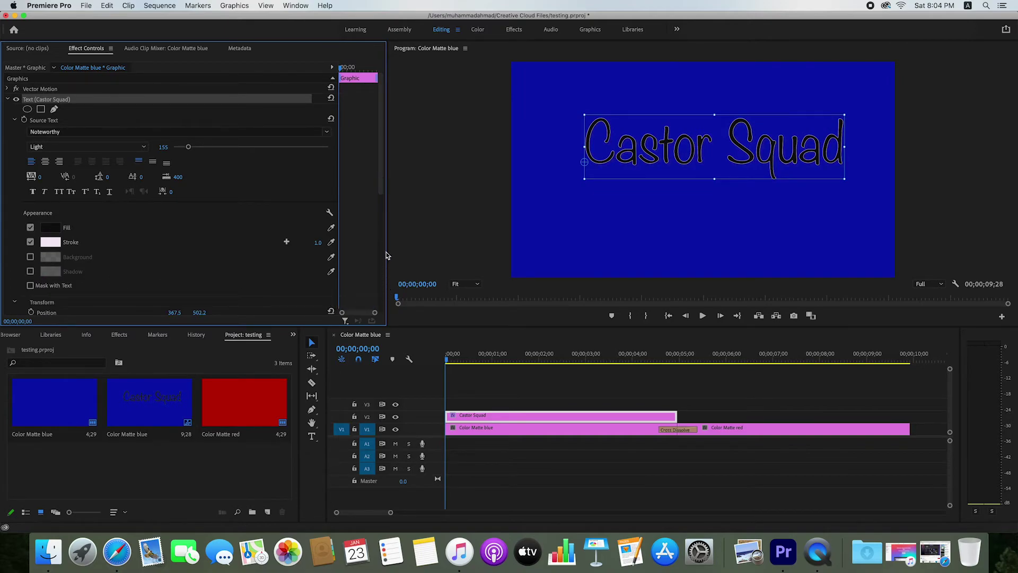
- Scale the title to 200%, shift it left to fit, and extend its clip to the sequence end
left_click_drag(381, 180, 385, 245)
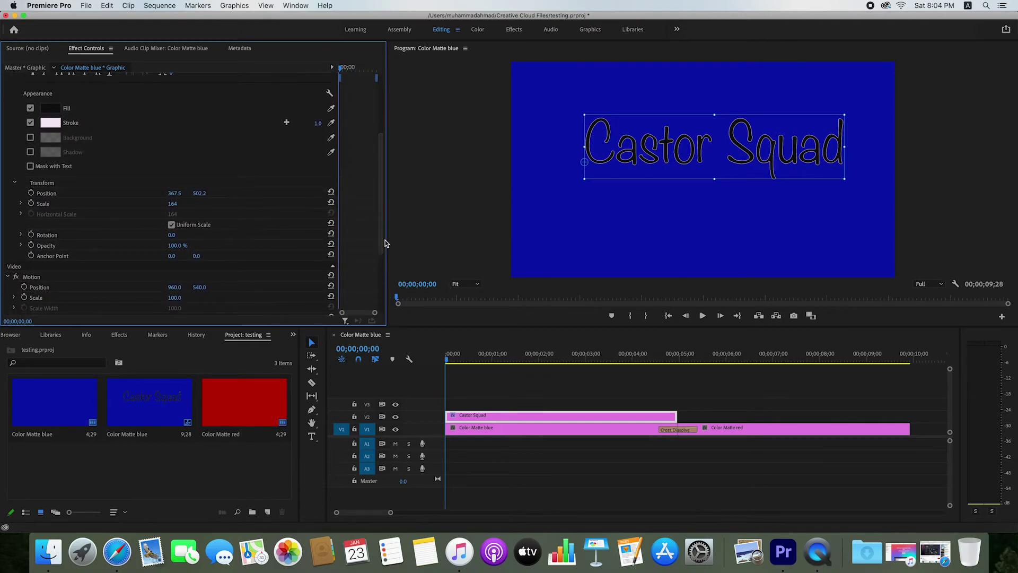
left_click_drag(171, 208, 173, 208)
left_click(174, 204)
key("Return")
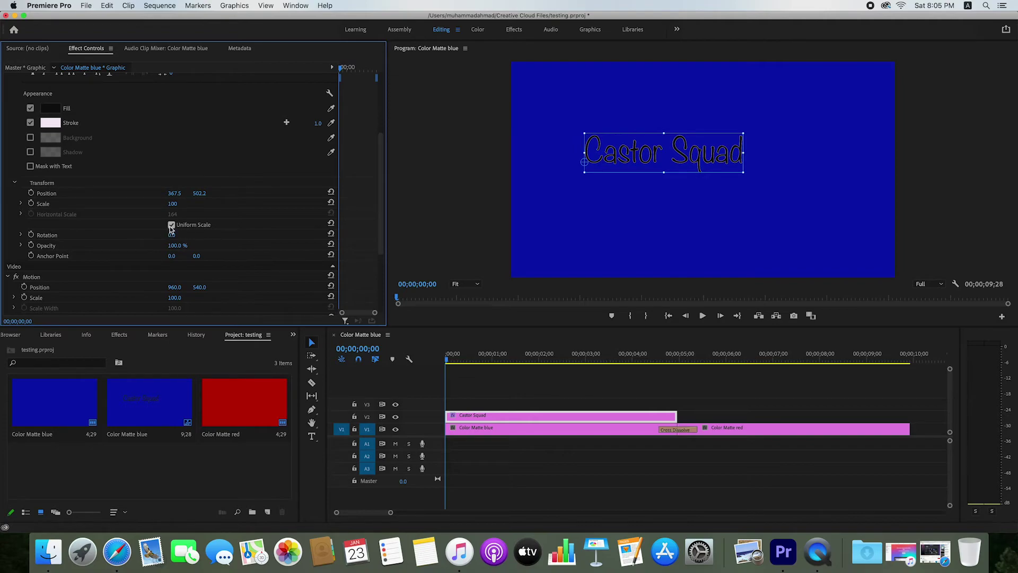
left_click(173, 204)
type("200")
key("Return")
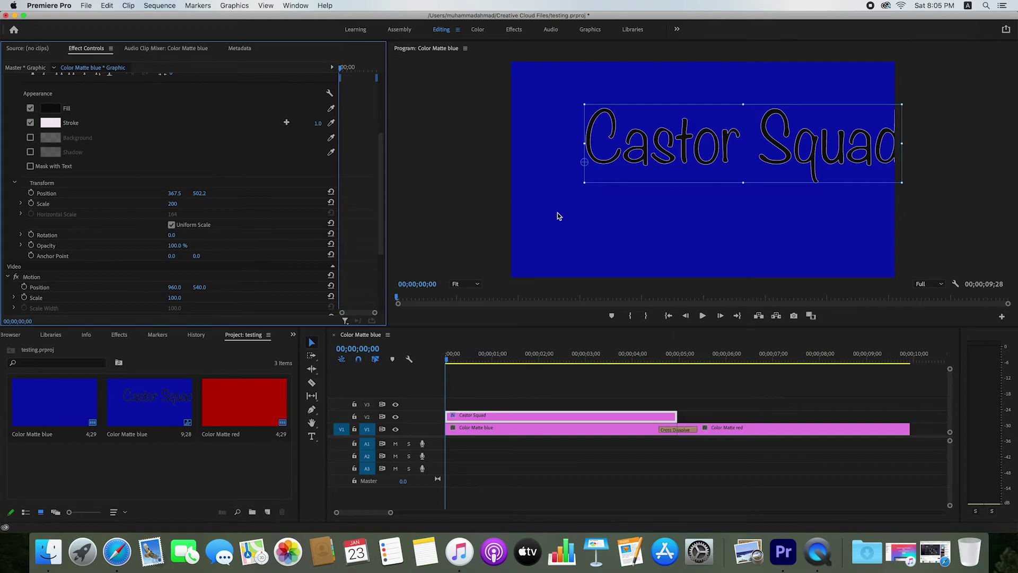
left_click_drag(644, 122, 624, 126)
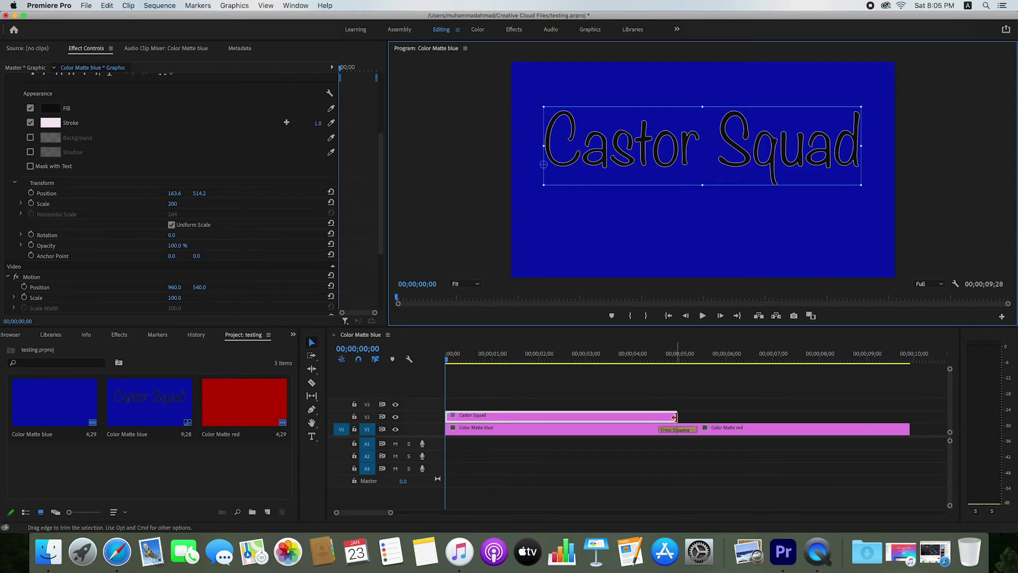
left_click_drag(675, 418, 905, 414)
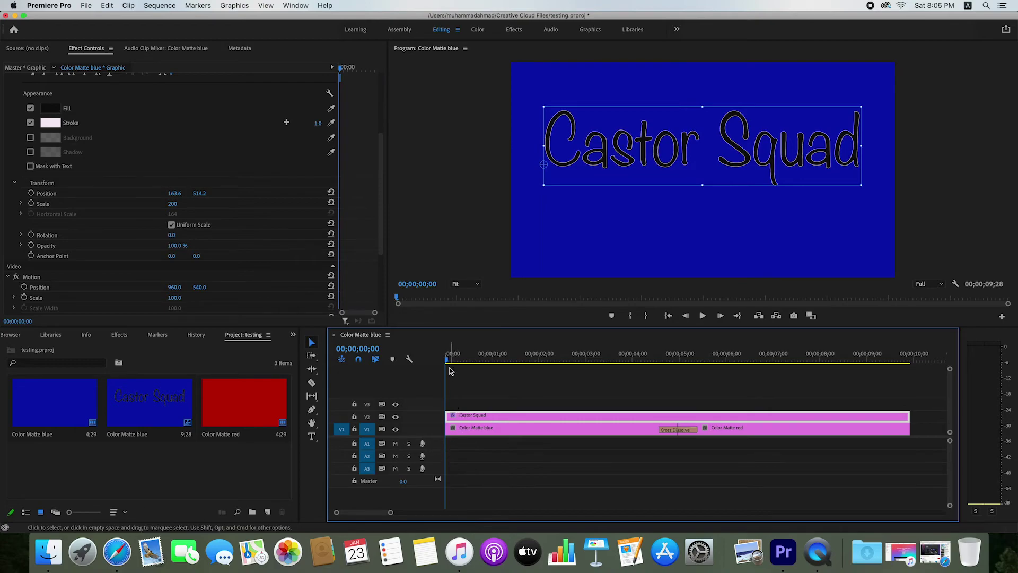
key("super+s")
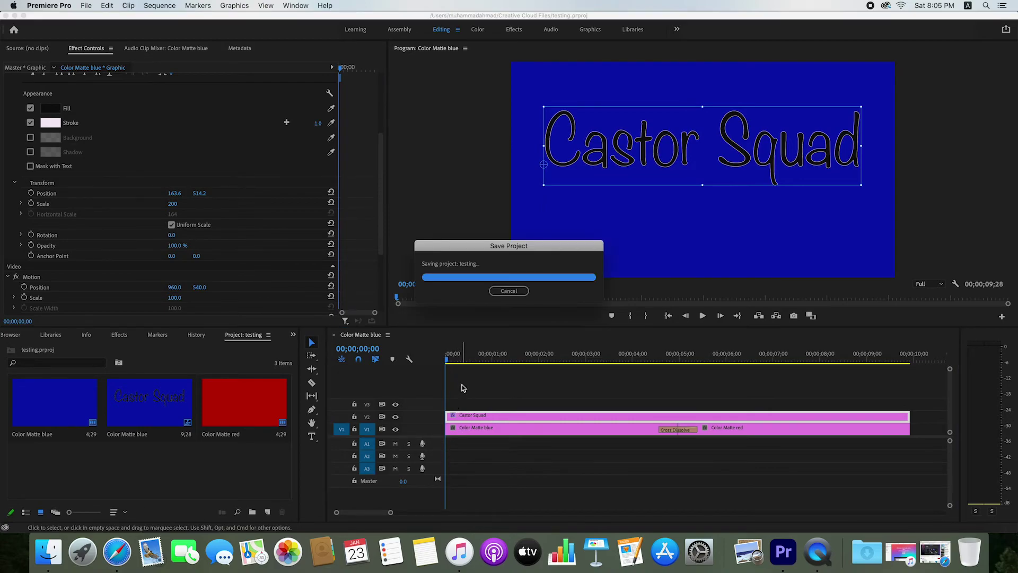
left_click(703, 316)
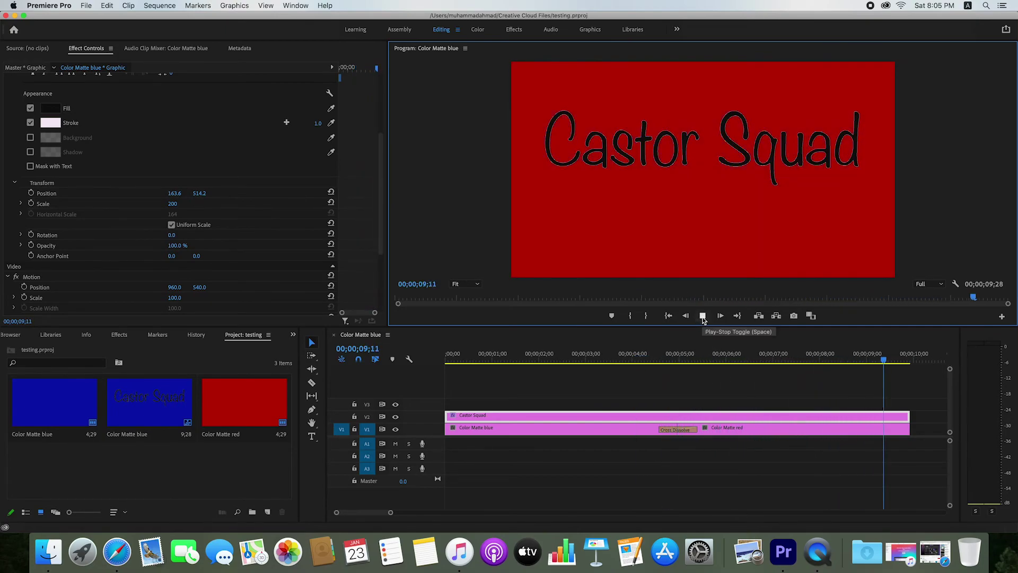
left_click(700, 317)
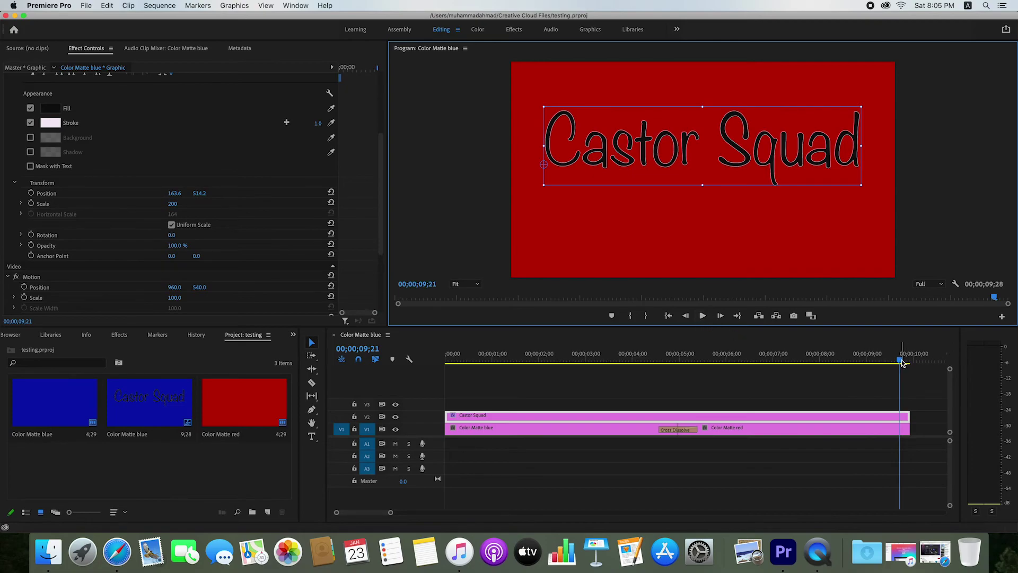
left_click_drag(906, 362, 446, 361)
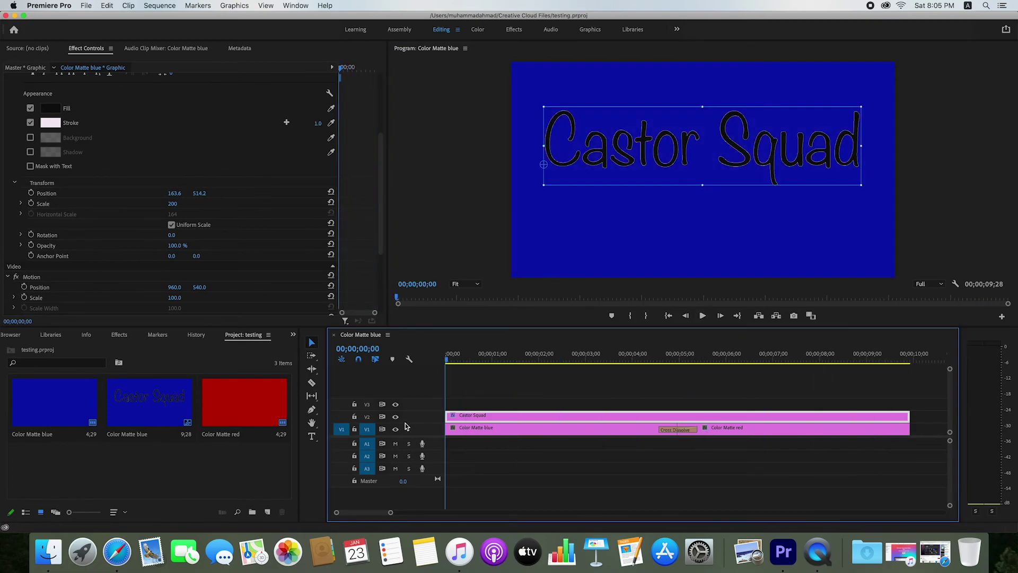
left_click(703, 316)
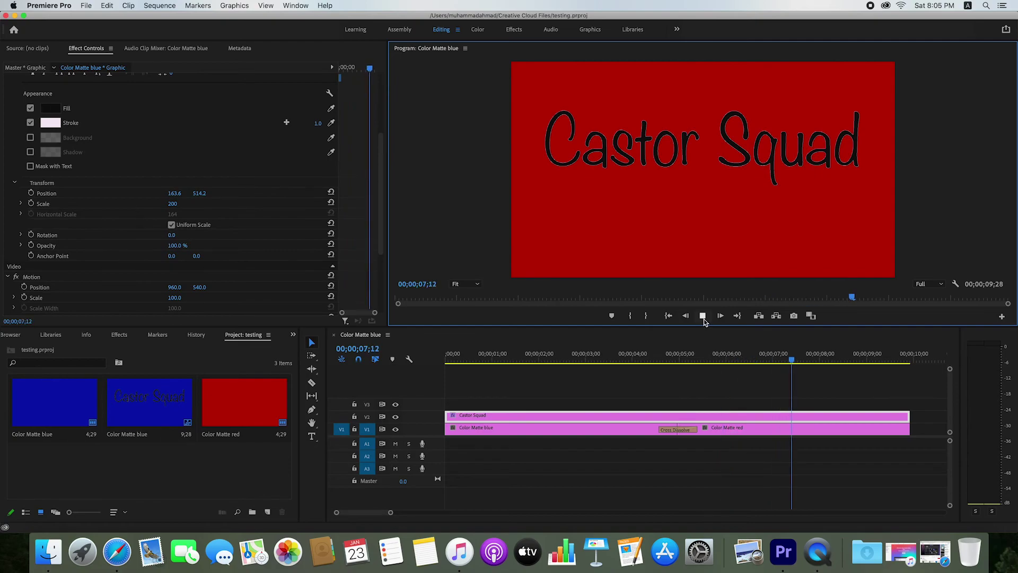
left_click(703, 316)
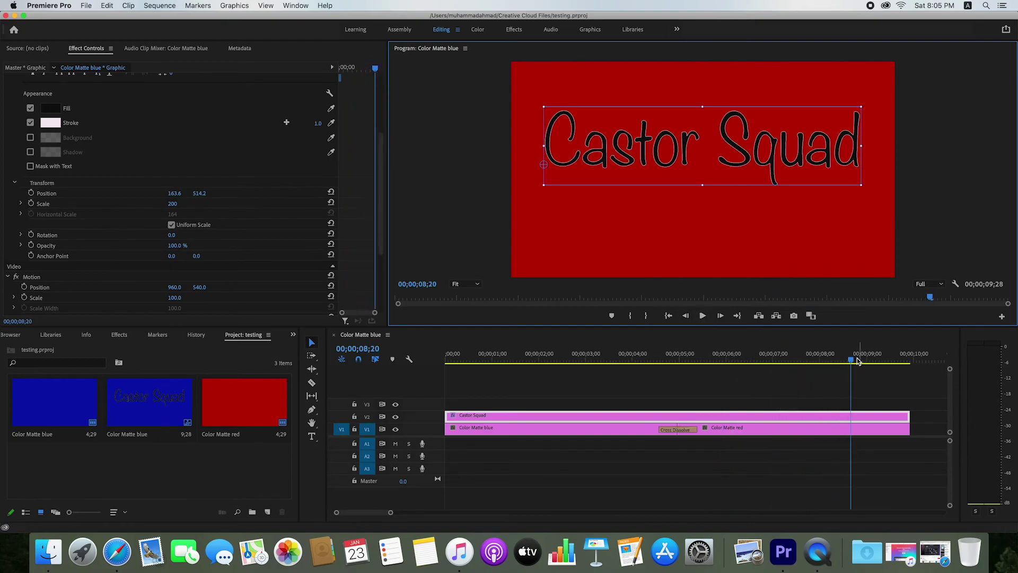
left_click_drag(851, 354, 417, 399)
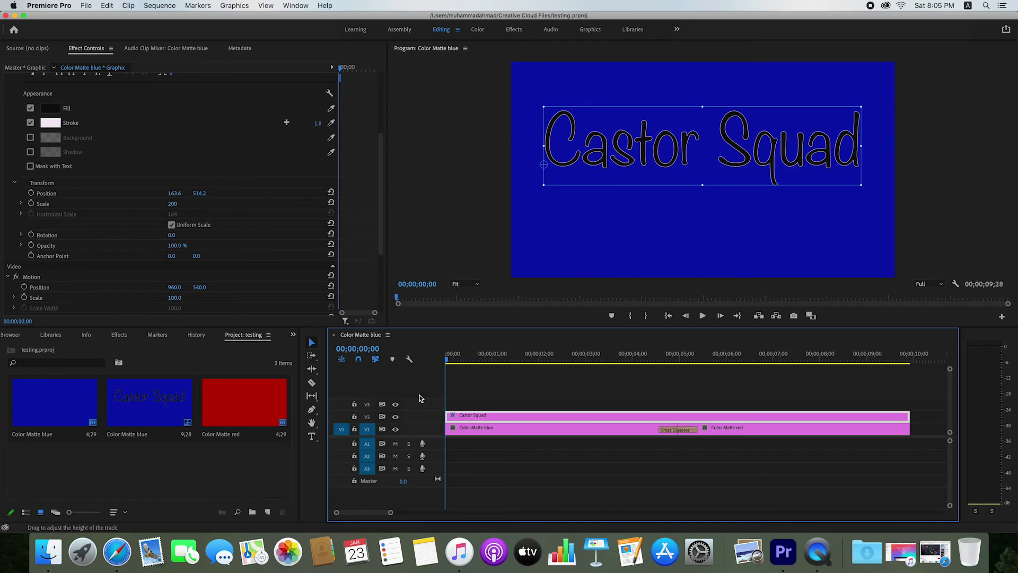
- Export via File > Export > Media with the YouTube 1080p Full HD preset, then play the MP4
left_click(86, 6)
mouse_move(99, 281)
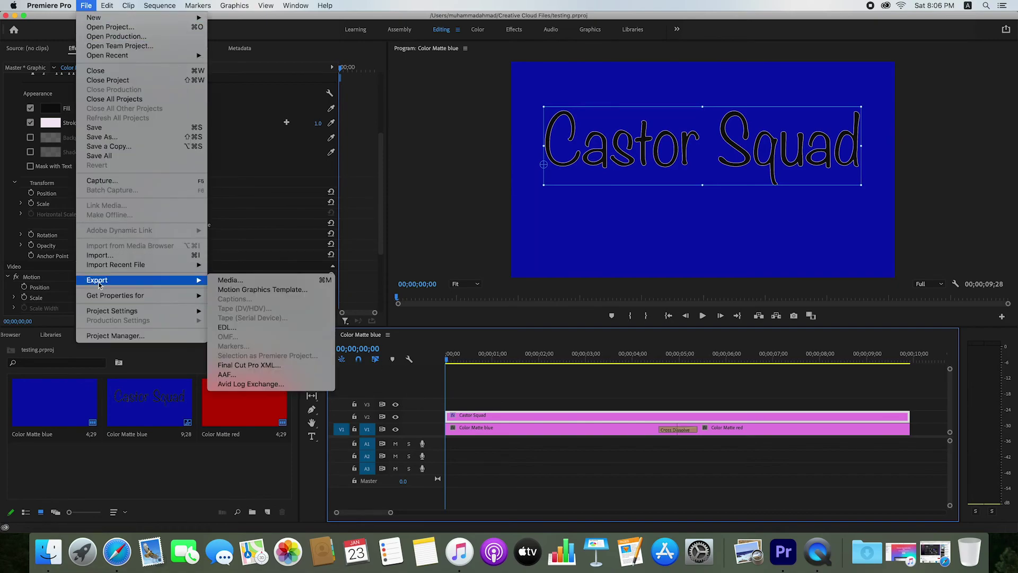
left_click(233, 282)
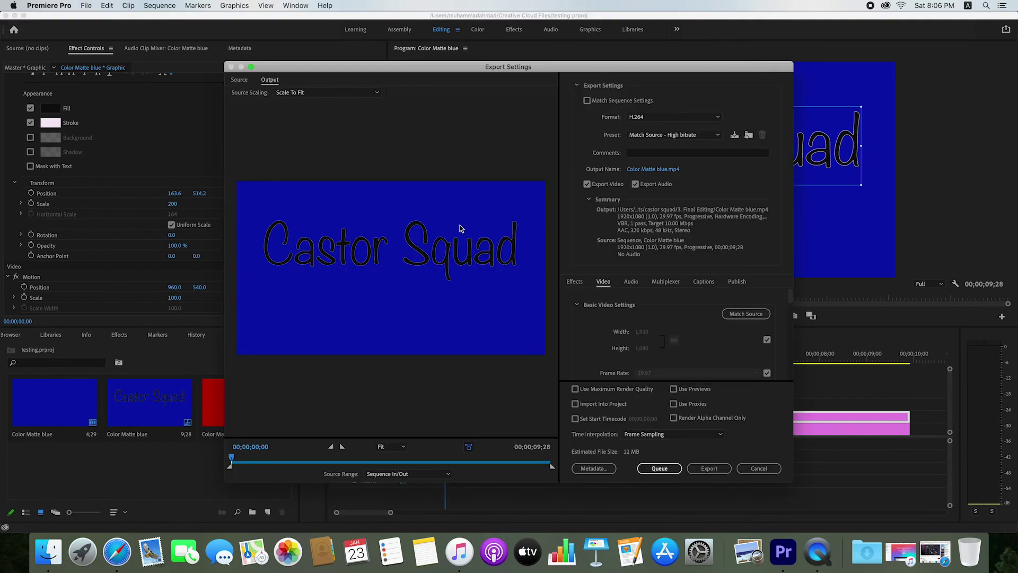
left_click(648, 136)
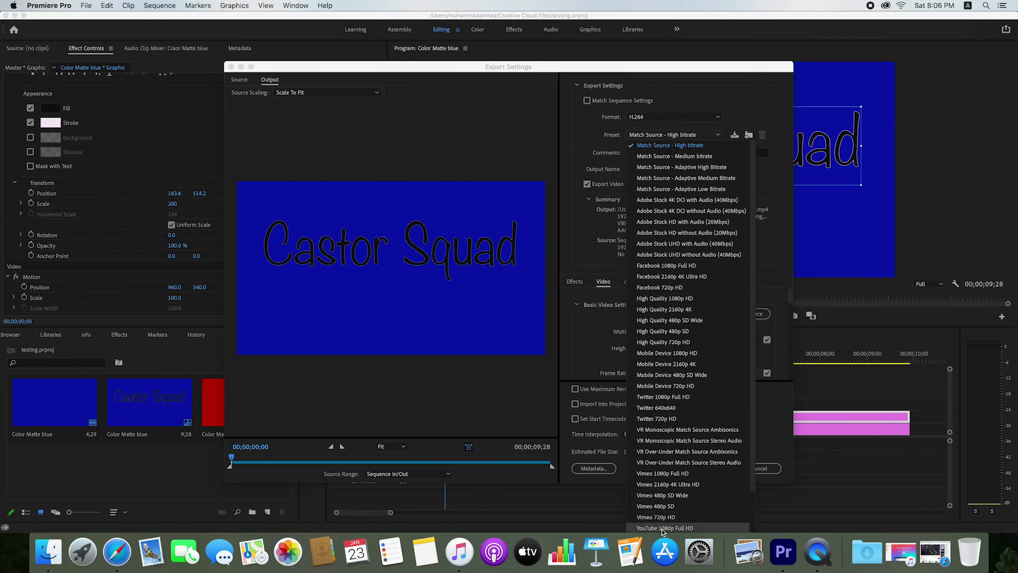
left_click(663, 527)
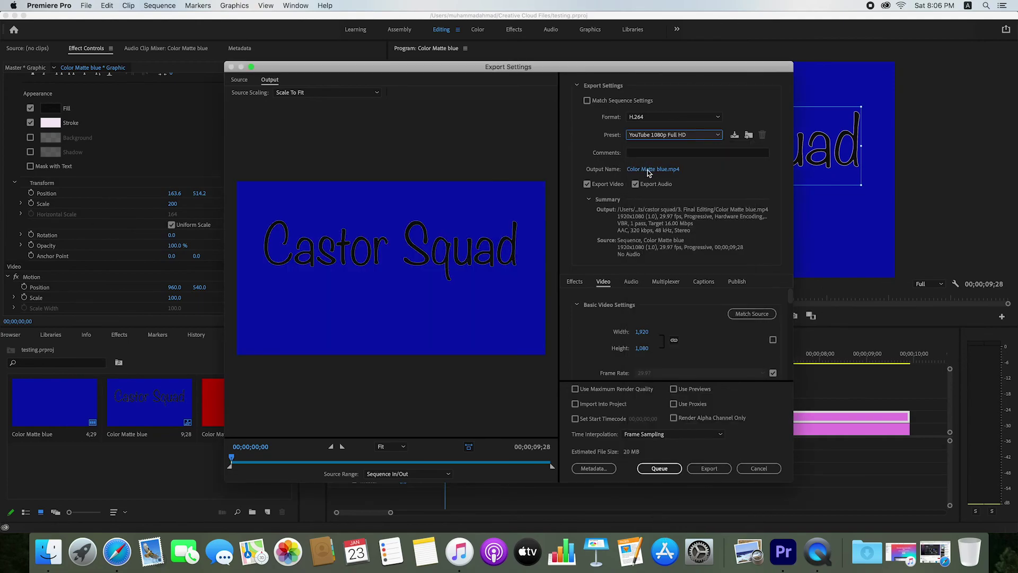
left_click(728, 471)
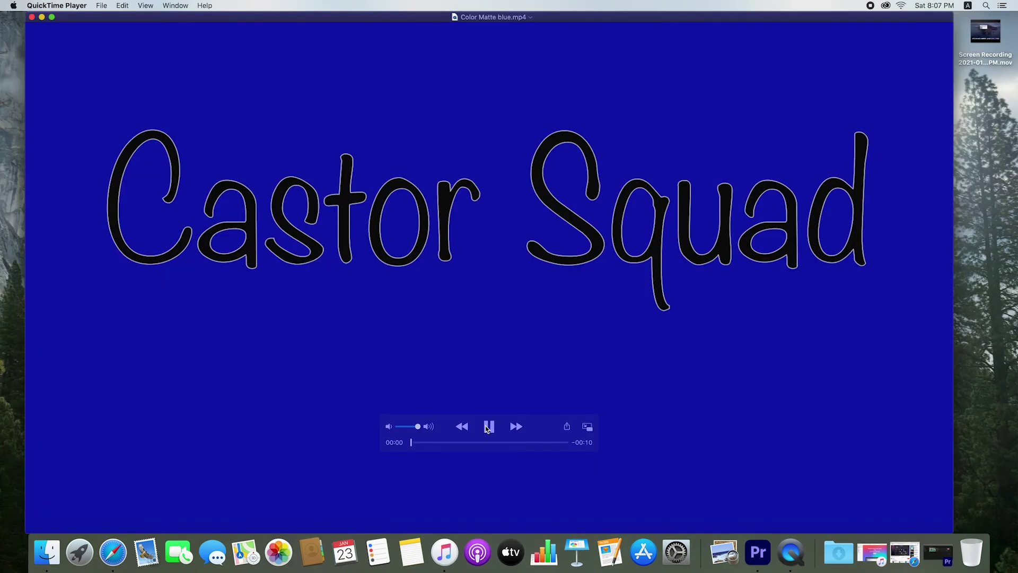
left_click(488, 428)
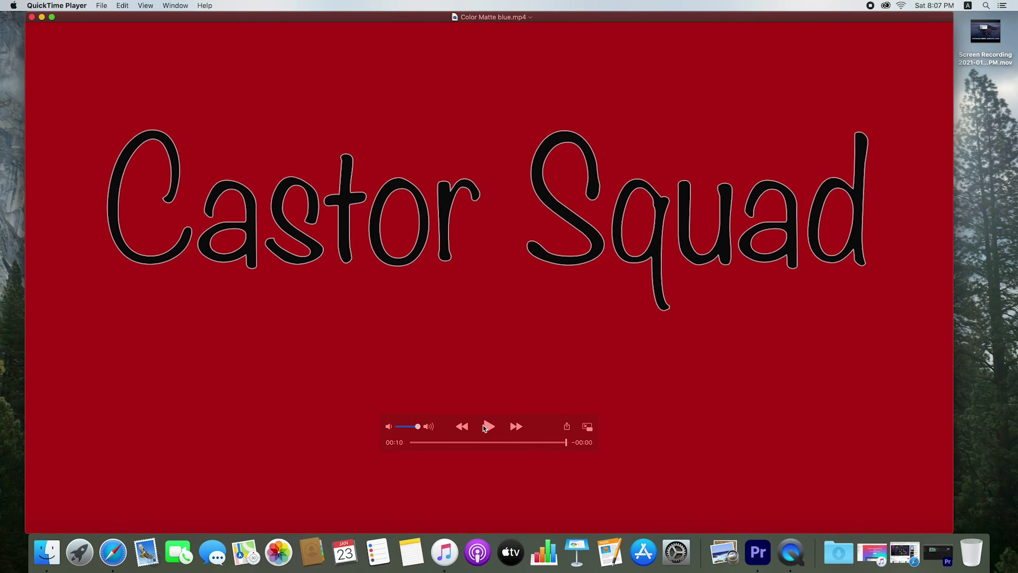
- Close the Color Matte blue.mp4 player window after the 10-second clip finishes playing
left_click(32, 17)
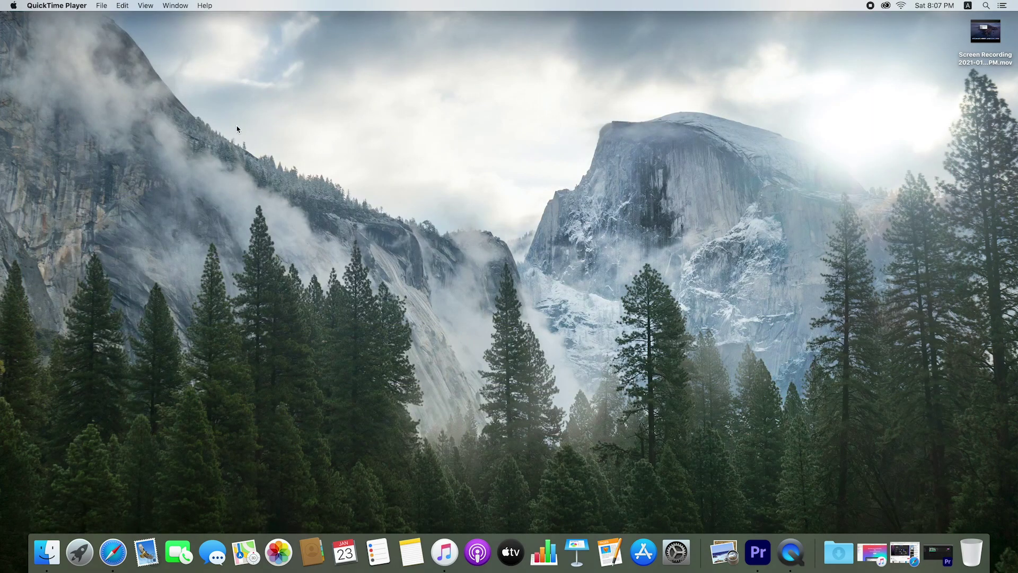